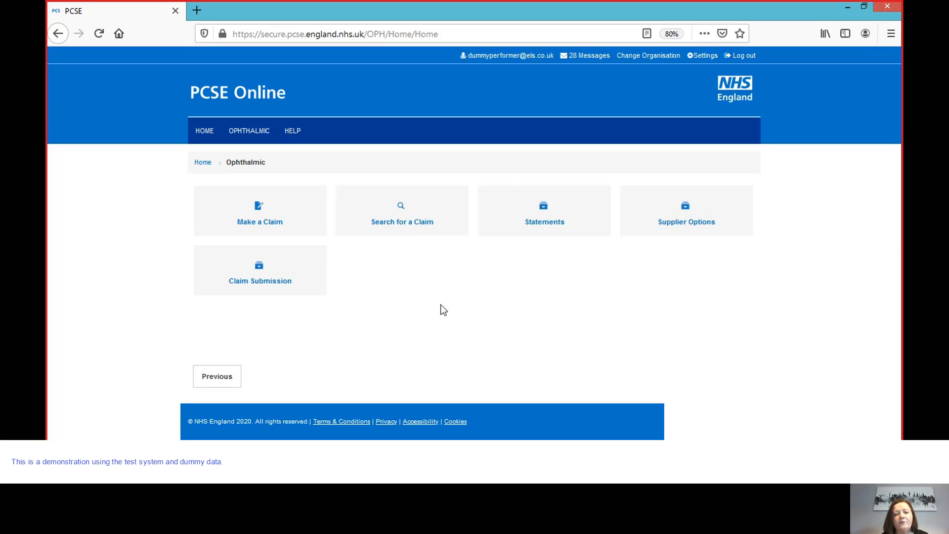
- Start creating a new GOS 3 voucher from Make a Claim
click(276, 223)
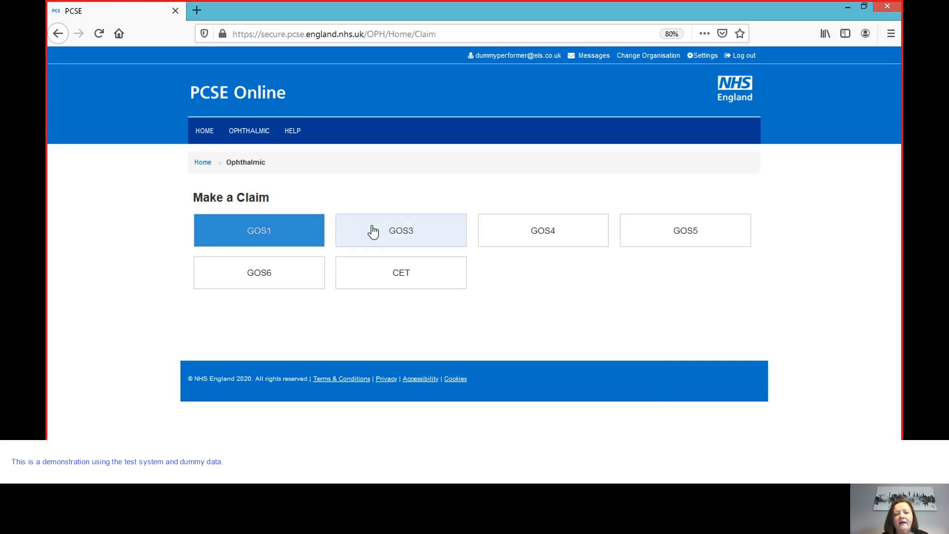
click(374, 231)
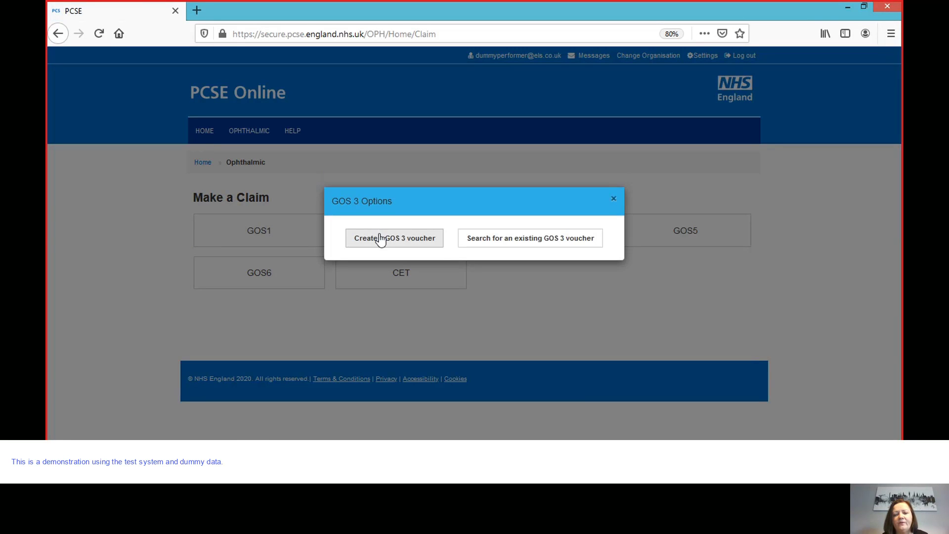
click(380, 239)
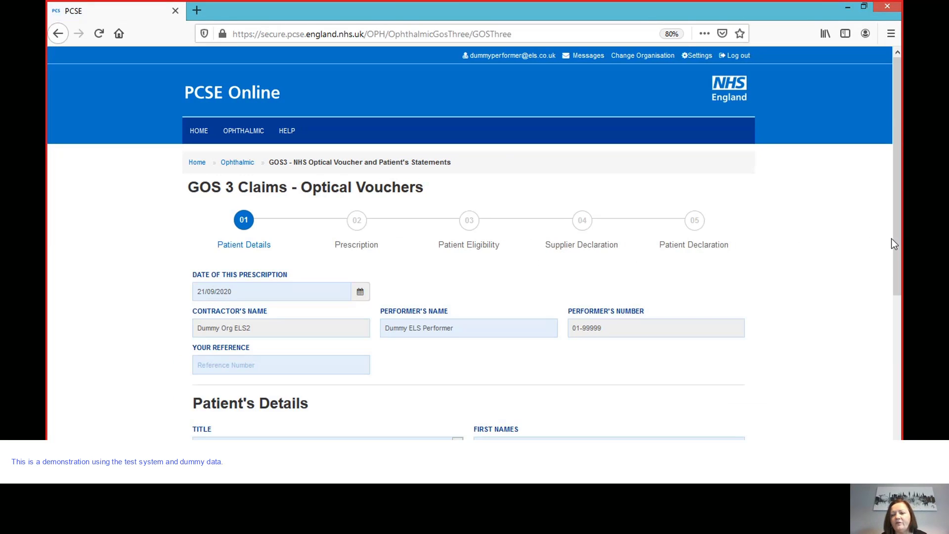
drag(897, 237, 900, 406)
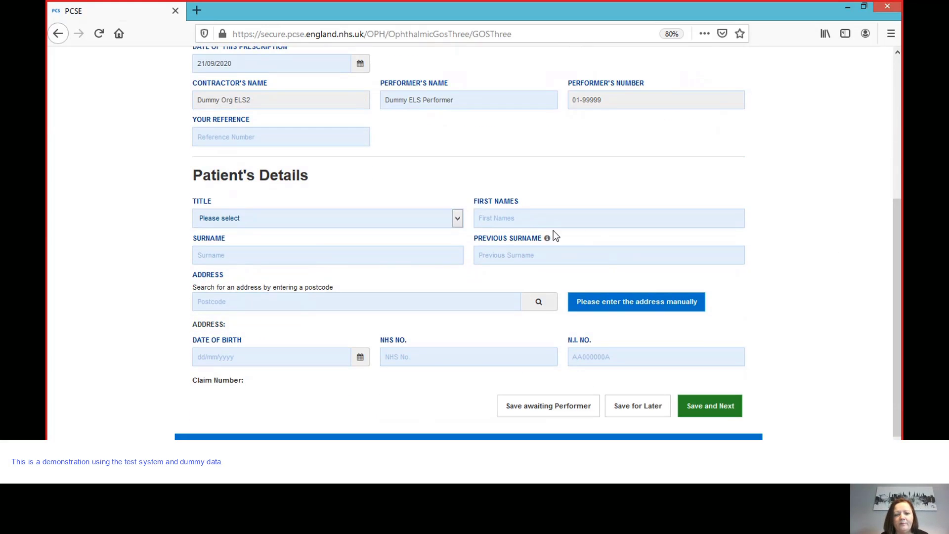
- Set the patient's title to Mr and enter their first name and surname
click(458, 219)
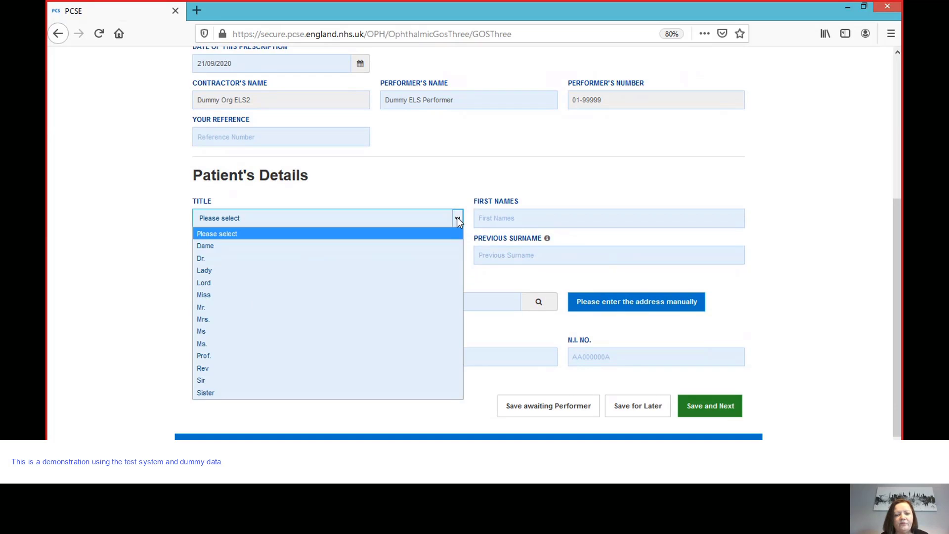
click(375, 307)
click(511, 218)
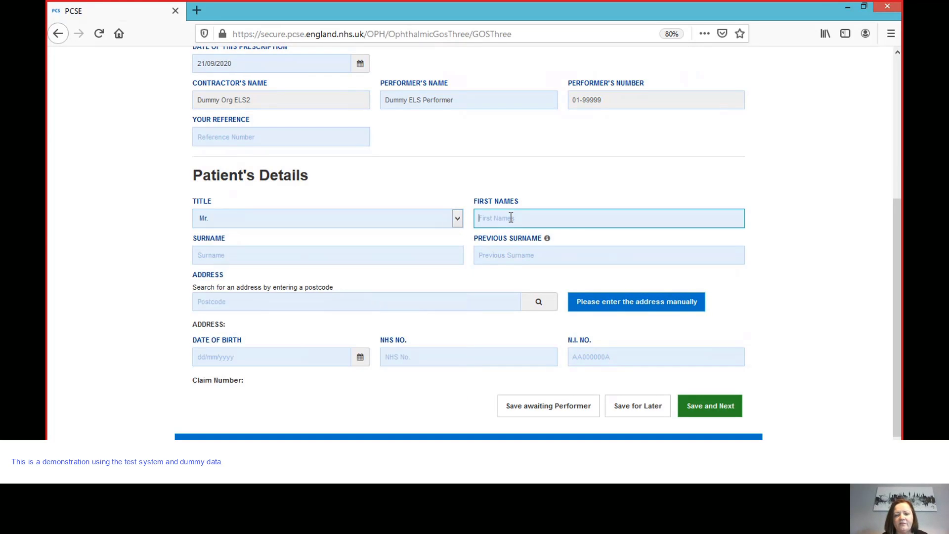
text(sPEC)
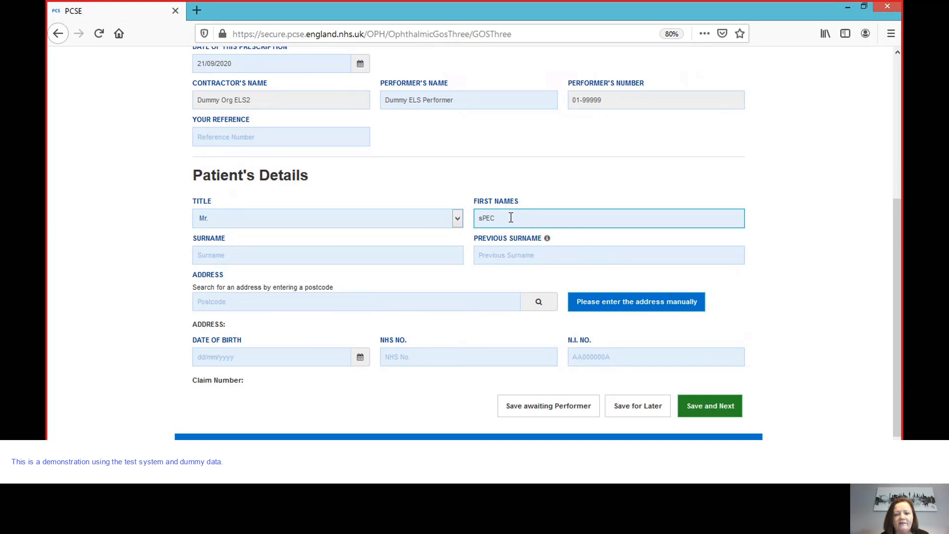
key(BackSpace)
key(BackSpace)
key(BackSpace)
key(BackSpace)
text(Specatcle)
key(Tab)
text(Voucher)
- Look up the patient's address by postcode, enter their date of birth, and save
click(318, 303)
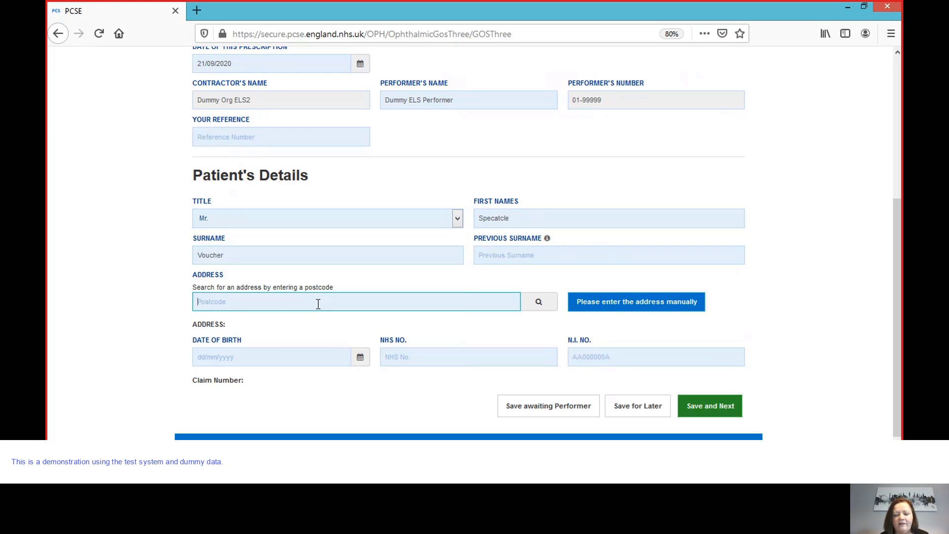
text(LS11)
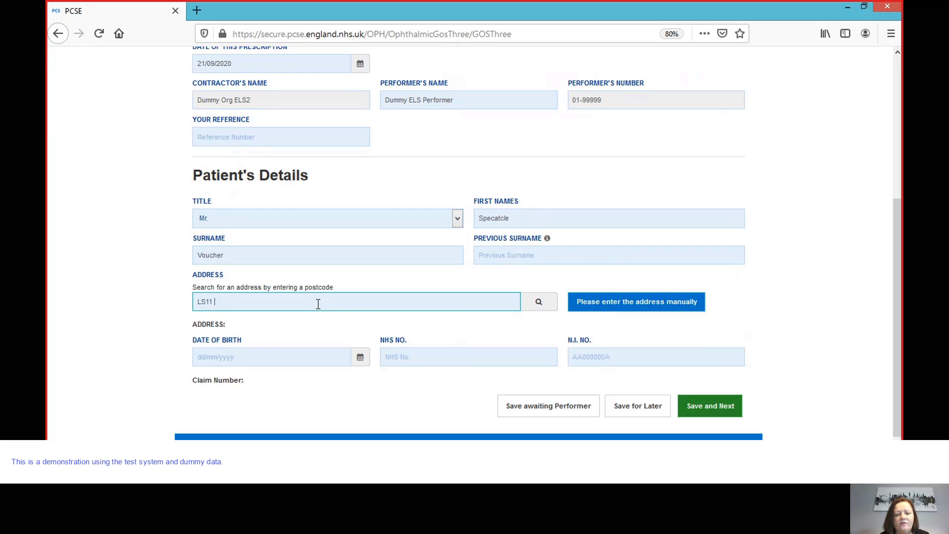
text( 0PA)
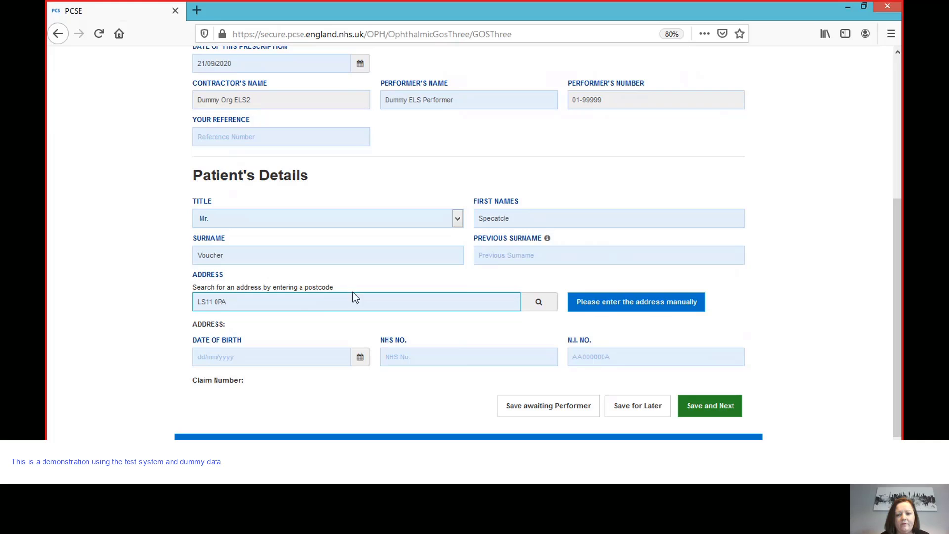
click(538, 302)
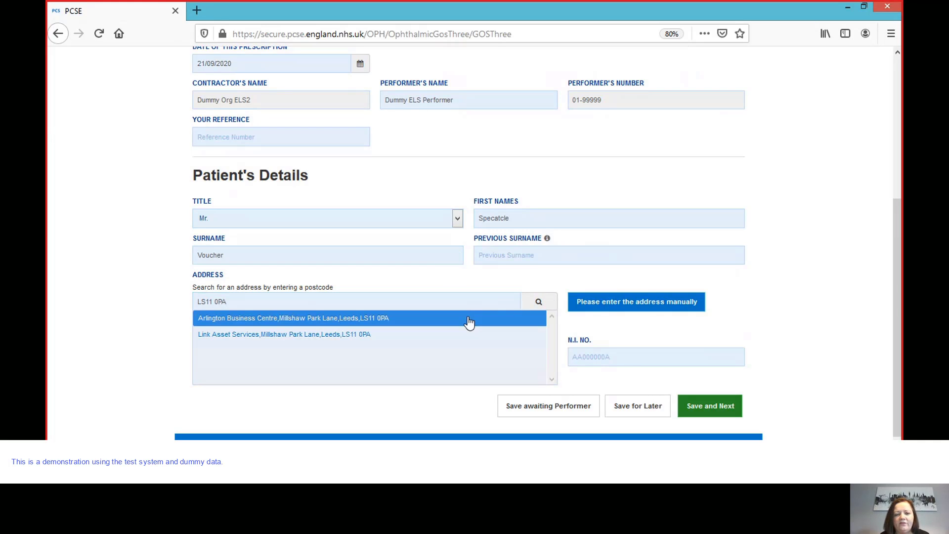
click(468, 319)
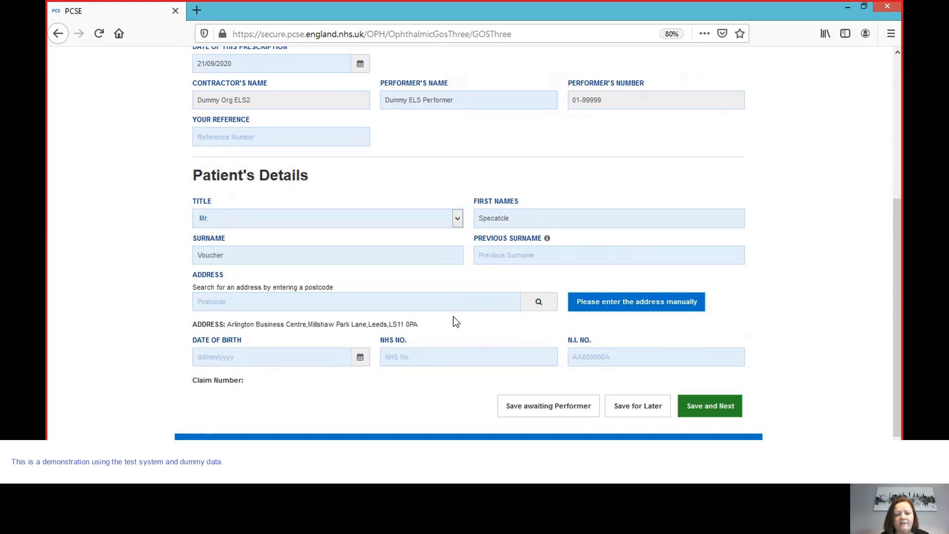
click(293, 356)
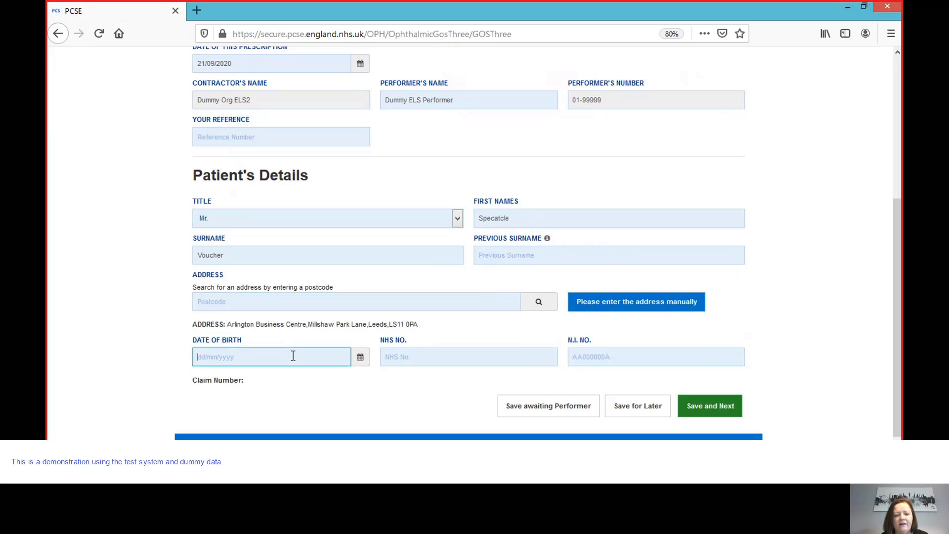
text(19)
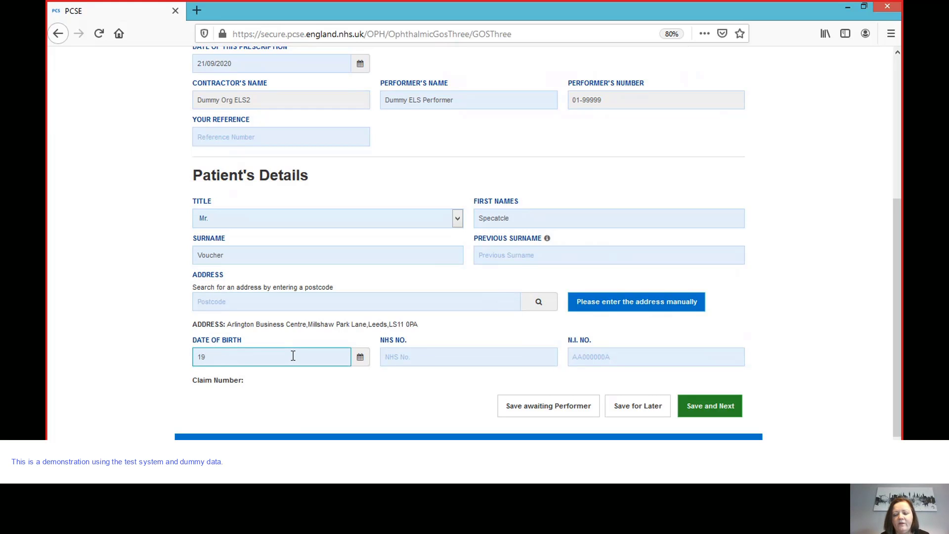
text(/09)
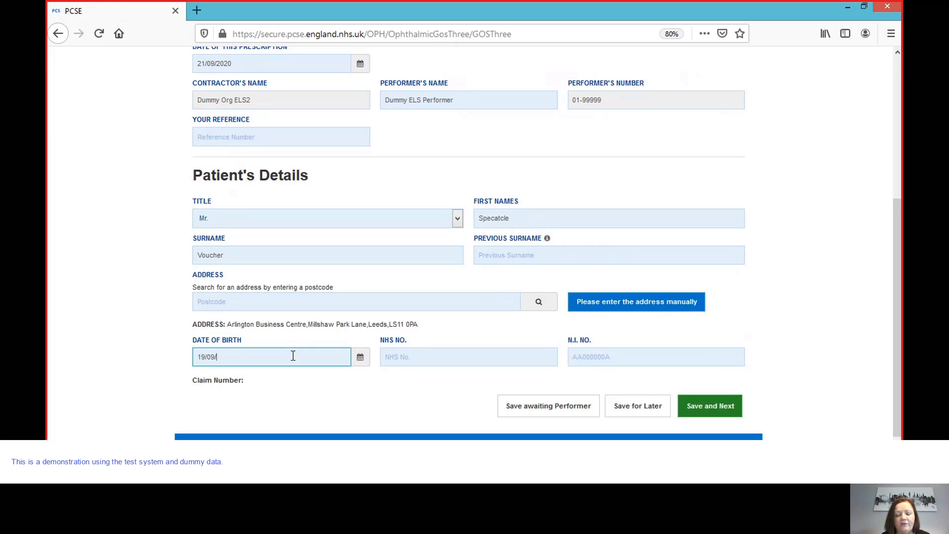
text(/19)
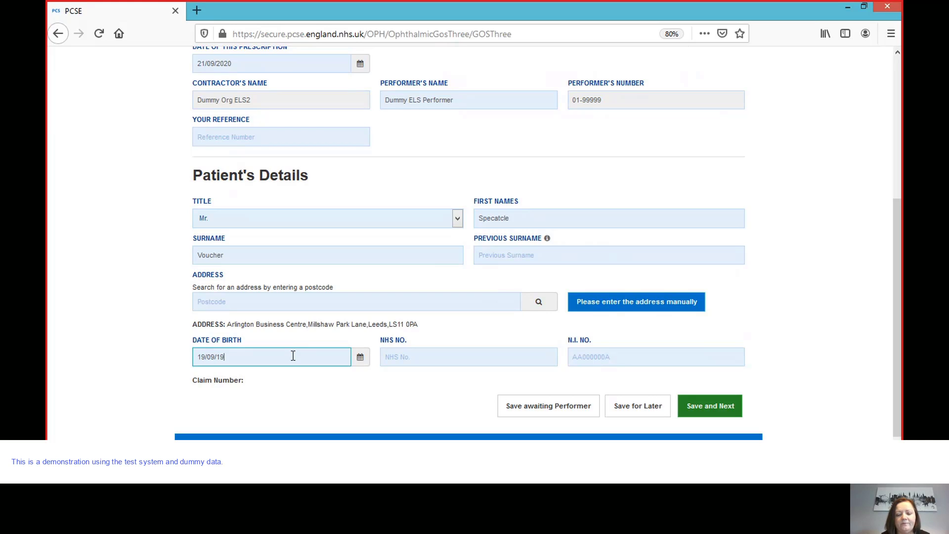
text(76)
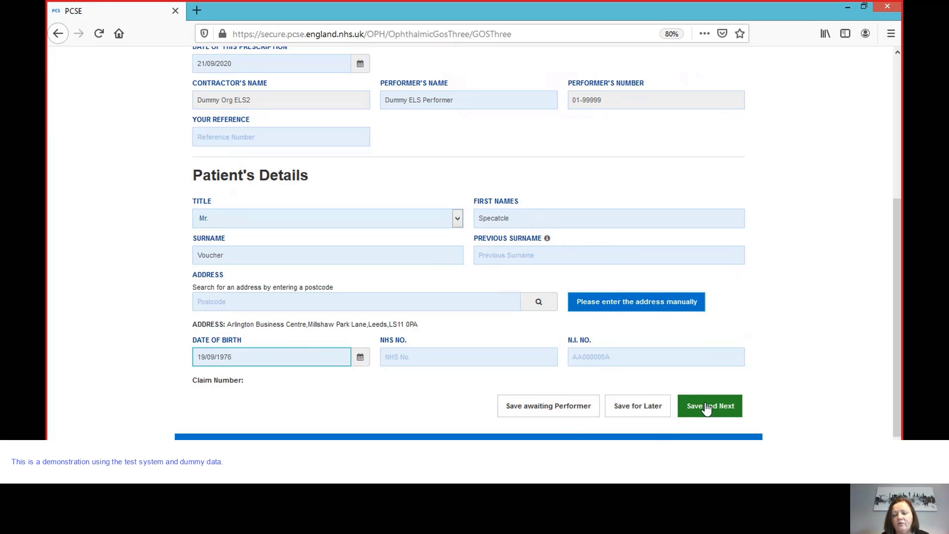
click(717, 413)
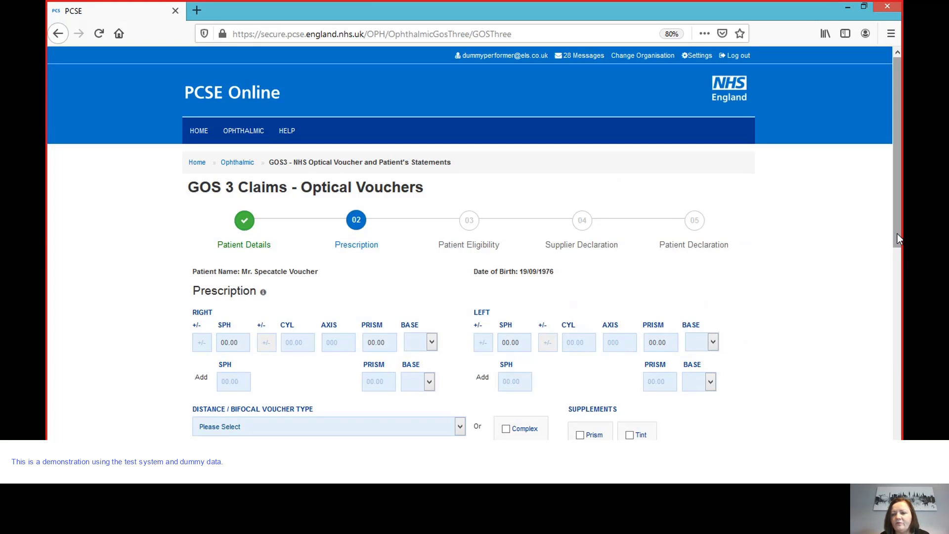
- Enter the right eye prescription: SPH −5.00, CYL +1.00, axis 45
drag(897, 235, 903, 282)
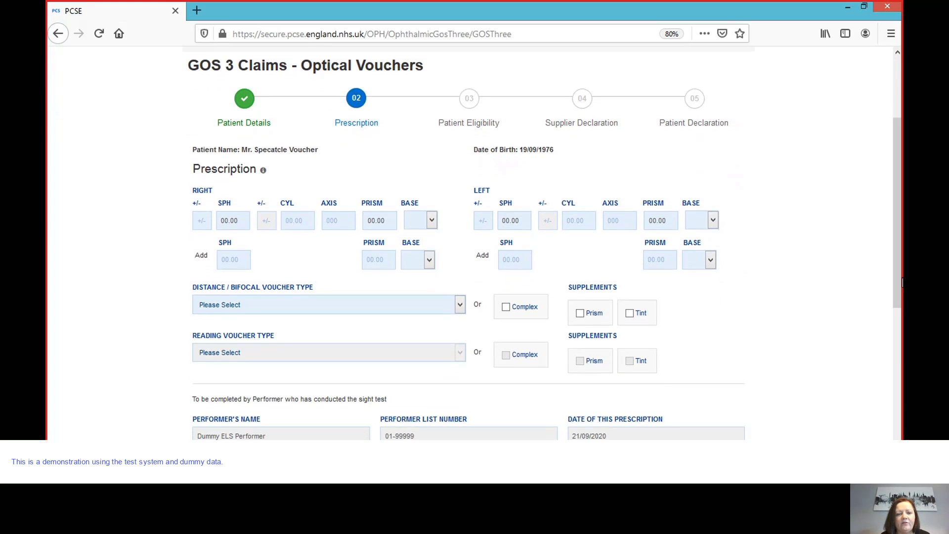
click(201, 219)
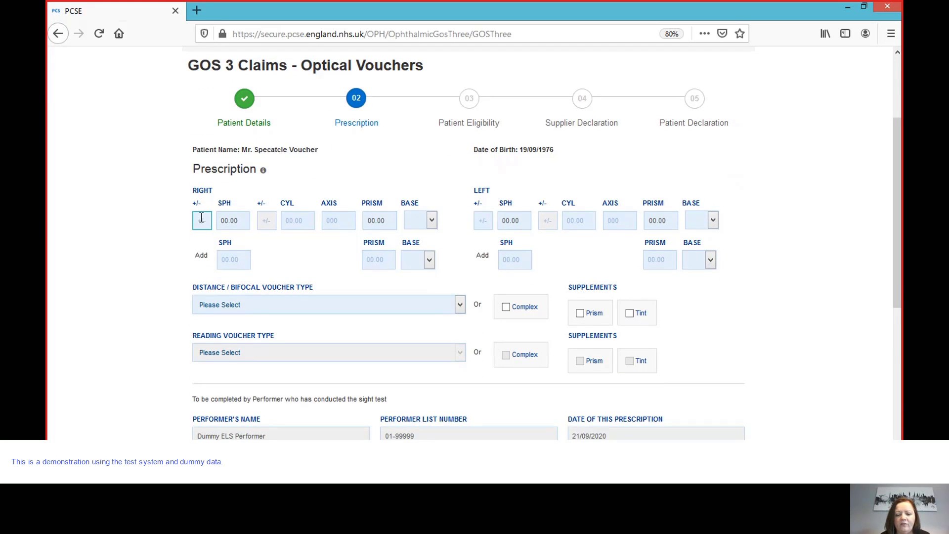
key(Tab)
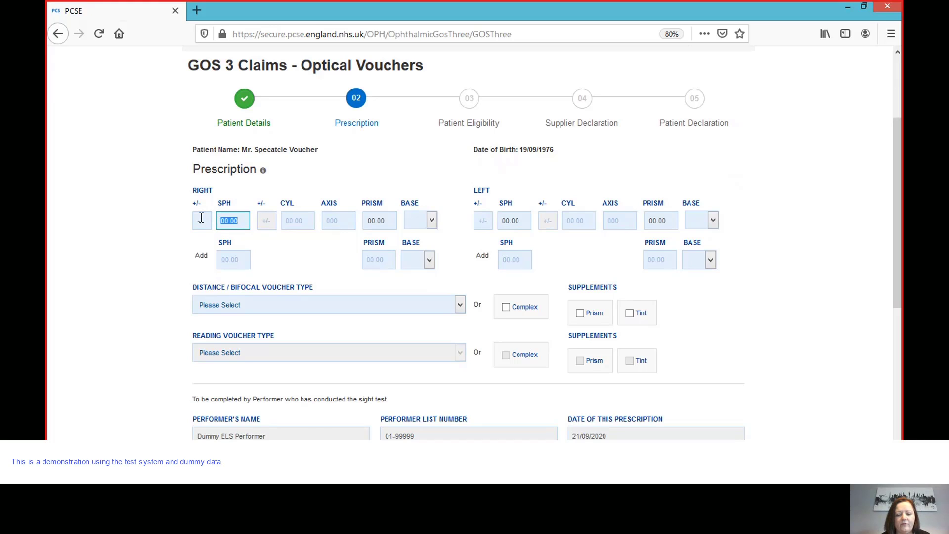
text(5.00)
key(Tab)
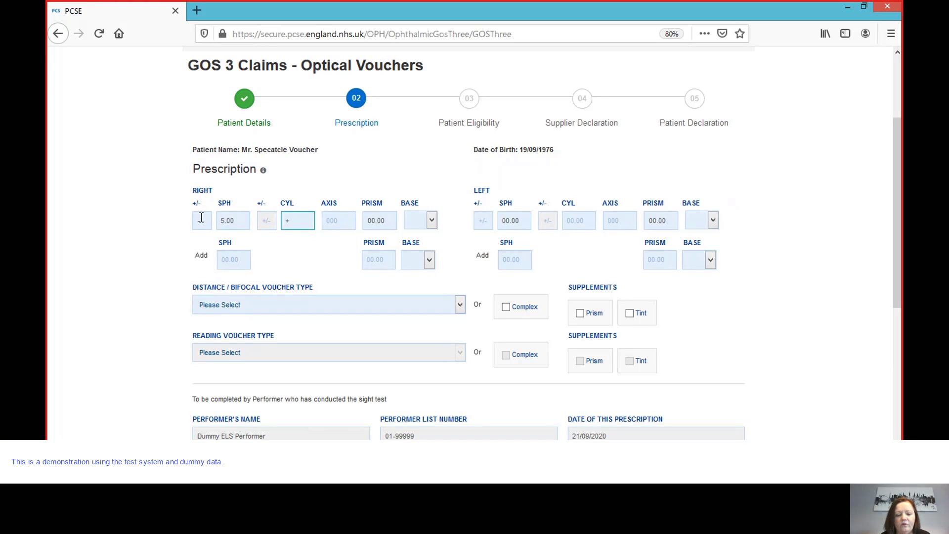
text(1.00)
click(261, 222)
text(+)
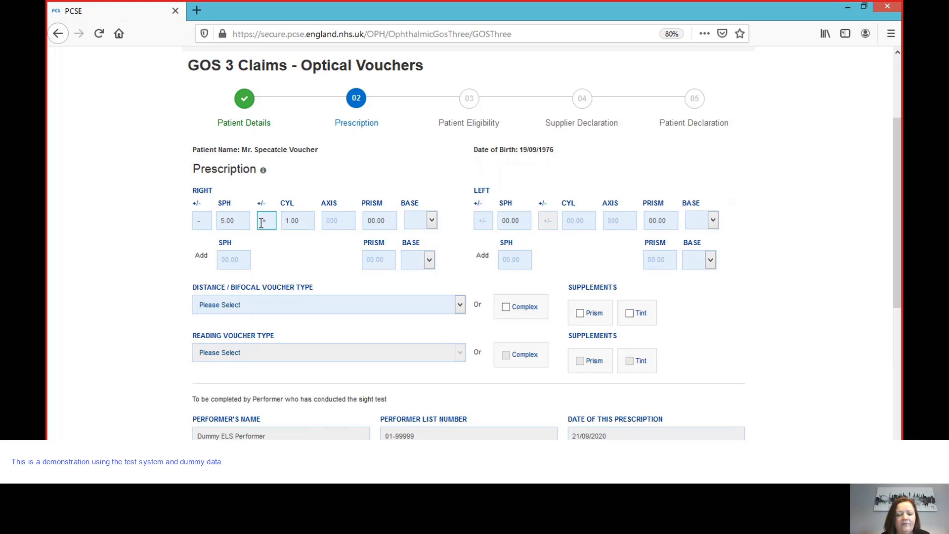
key(Tab)
- Enter left eye SPH −6.00, CYL +0.75, axis 120, and set distance/bifocal voucher type A
key(Tab)
text(45)
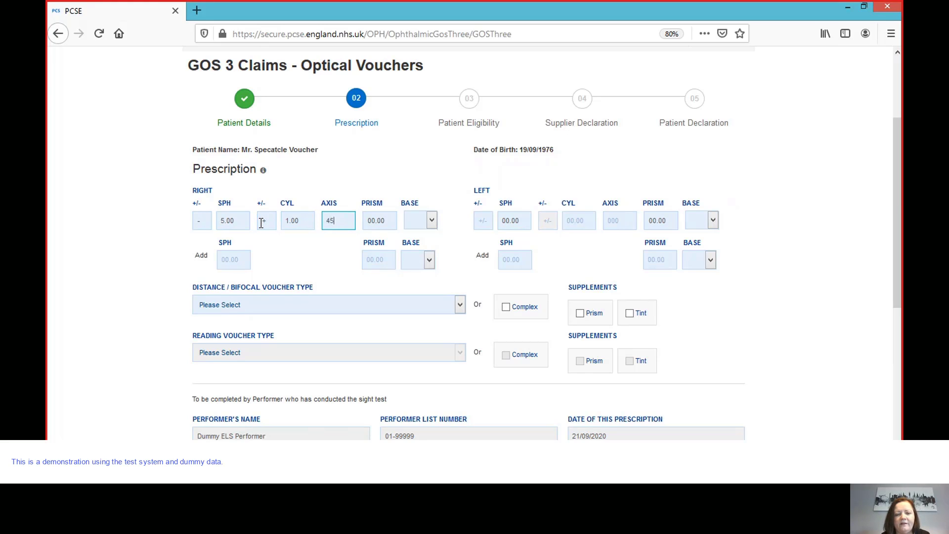
key(Tab)
key(Tab)
key(Tab)
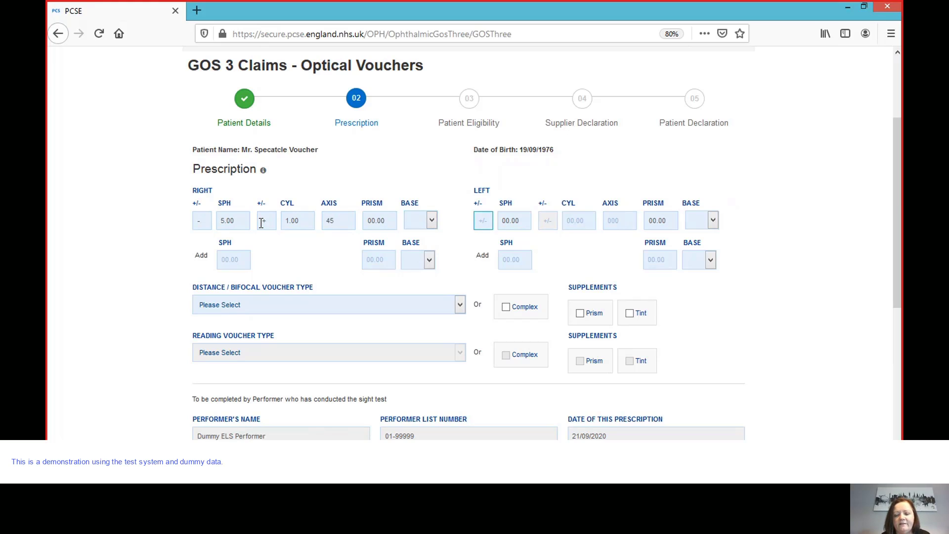
text(-)
key(Tab)
text(6)
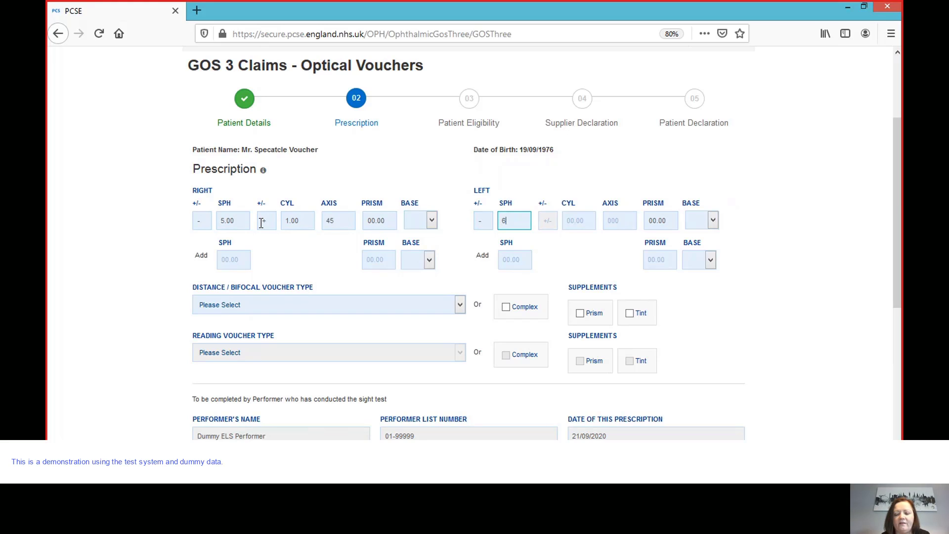
text(.00)
key(Tab)
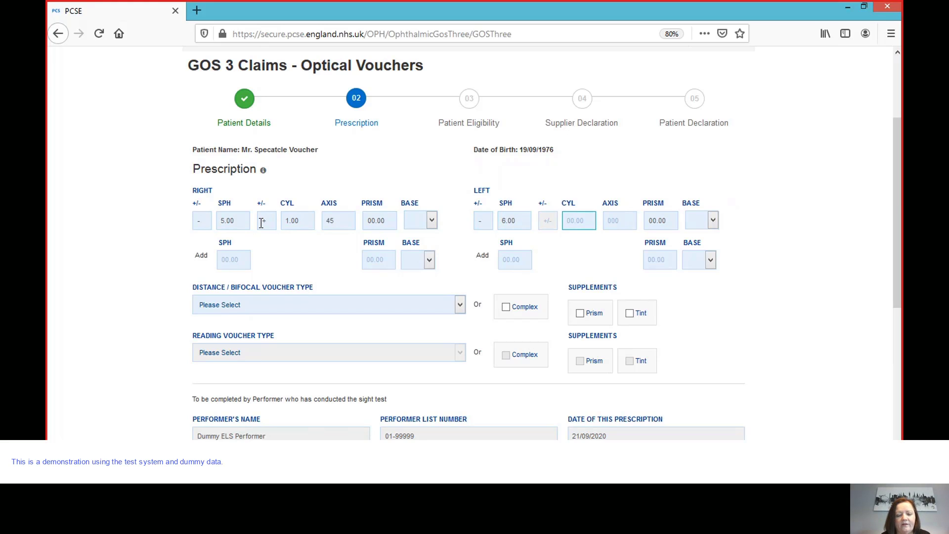
text(0.7)
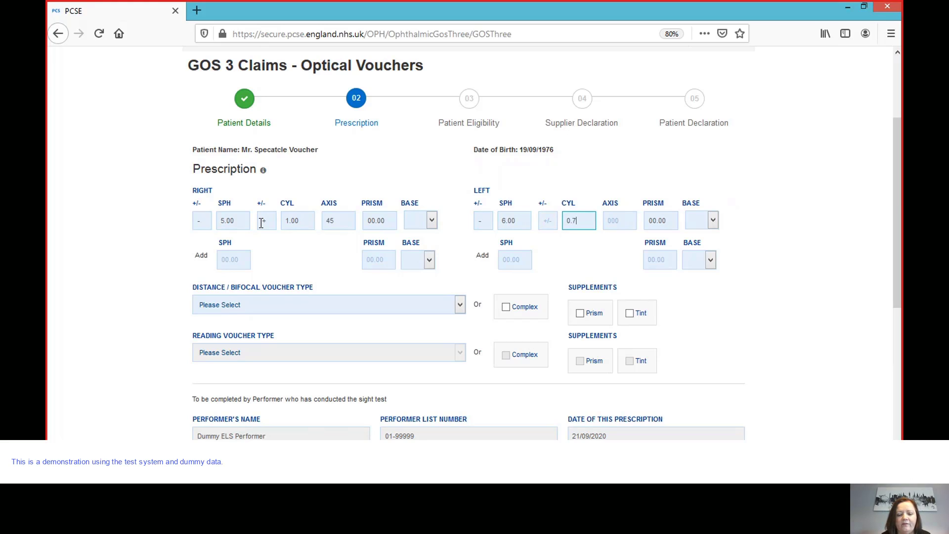
text(5)
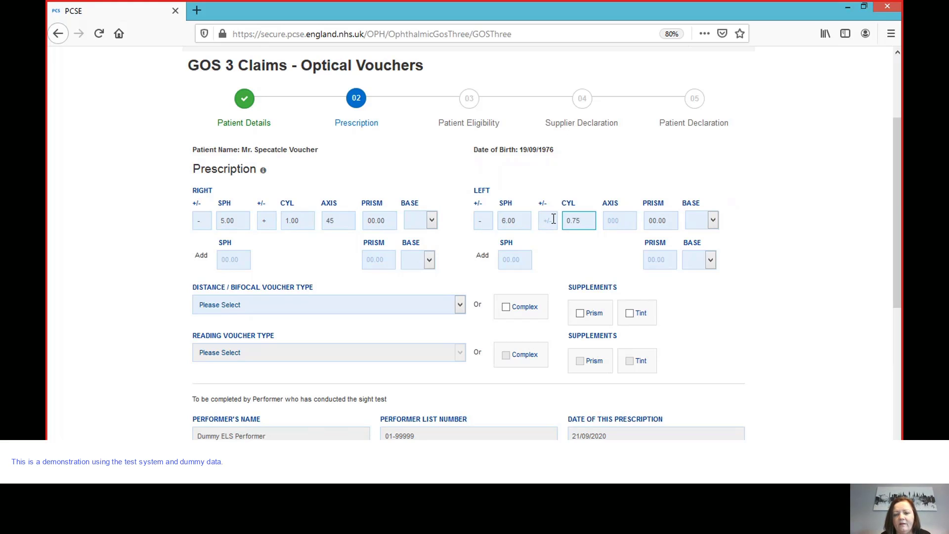
key(Tab)
text(120)
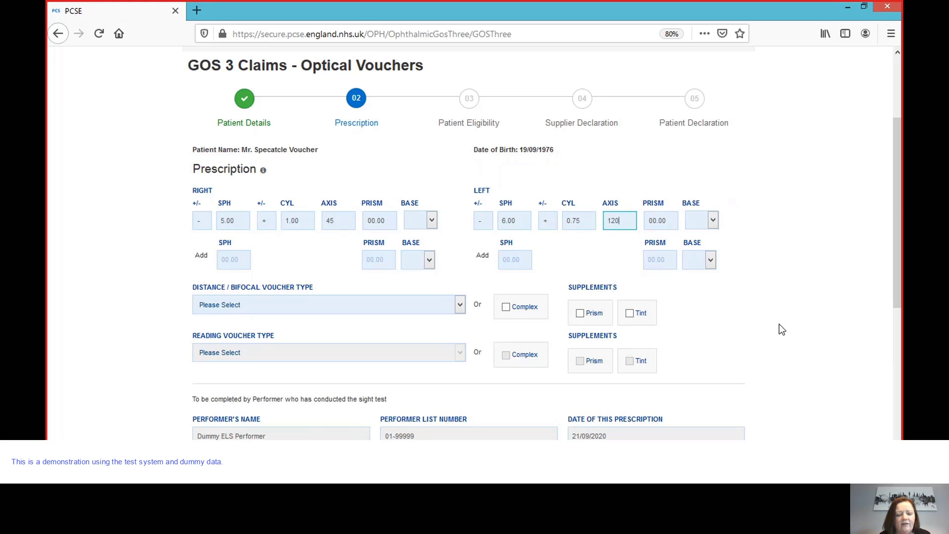
click(460, 306)
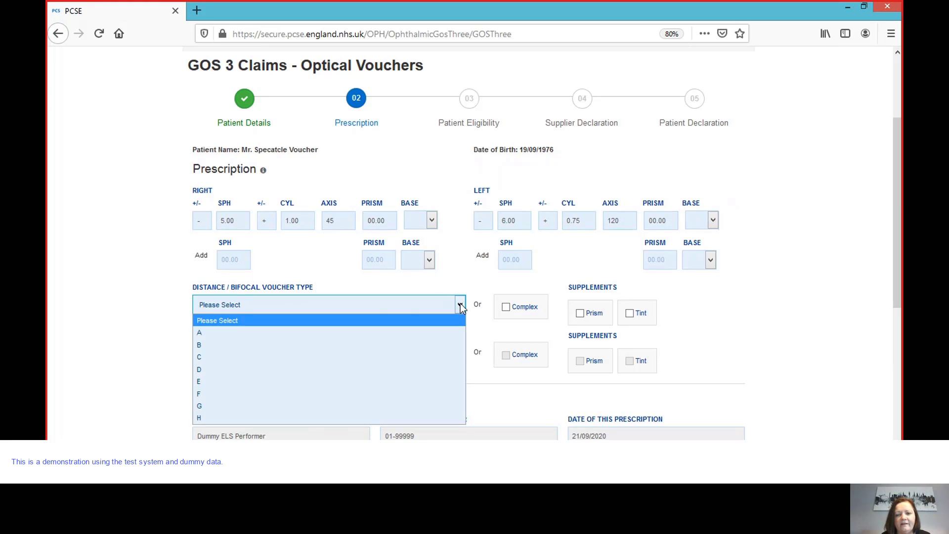
click(347, 332)
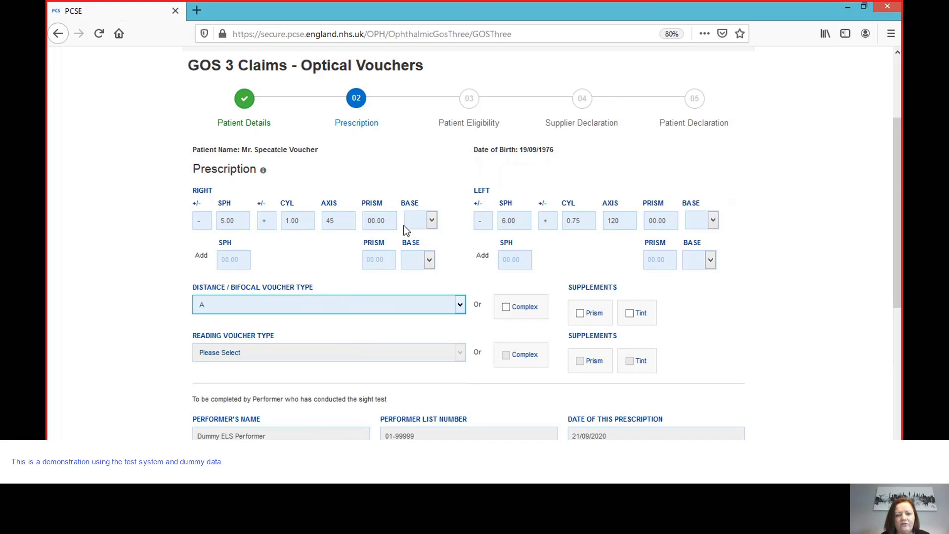
- Draw the performer's signature in the signature box at the bottom of the form
drag(898, 283, 902, 400)
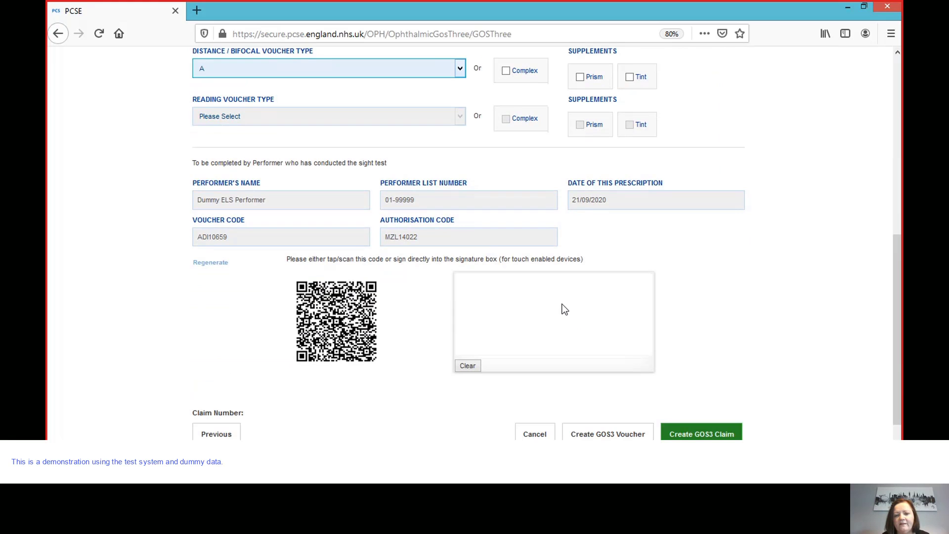
mouse_move(484, 325)
mouse_down()
mouse_move(558, 292)
mouse_move(614, 317)
mouse_up()
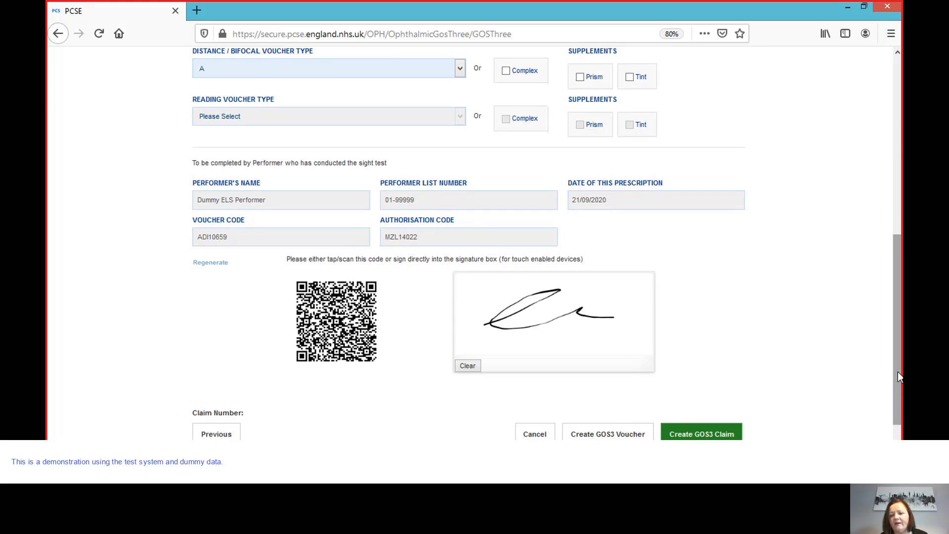
scroll(898, 372, down, 2)
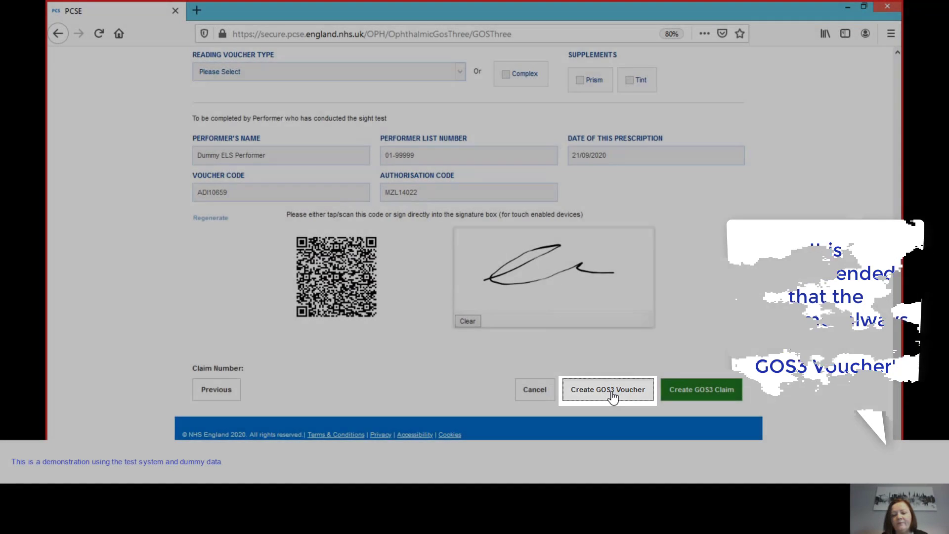
- Create the GOS3 voucher, opening the PrintGOS3Voucher PDF, then go back to PCSE Online
click(612, 394)
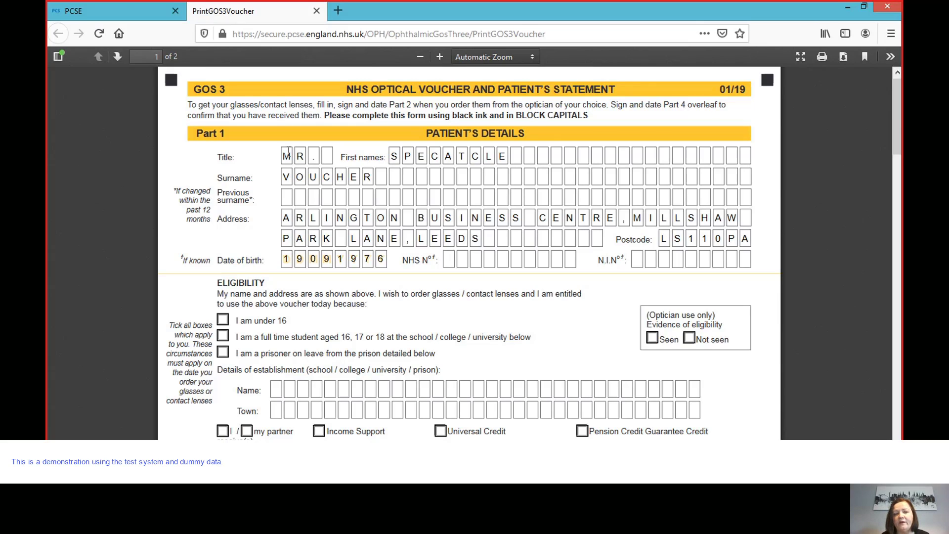
click(135, 11)
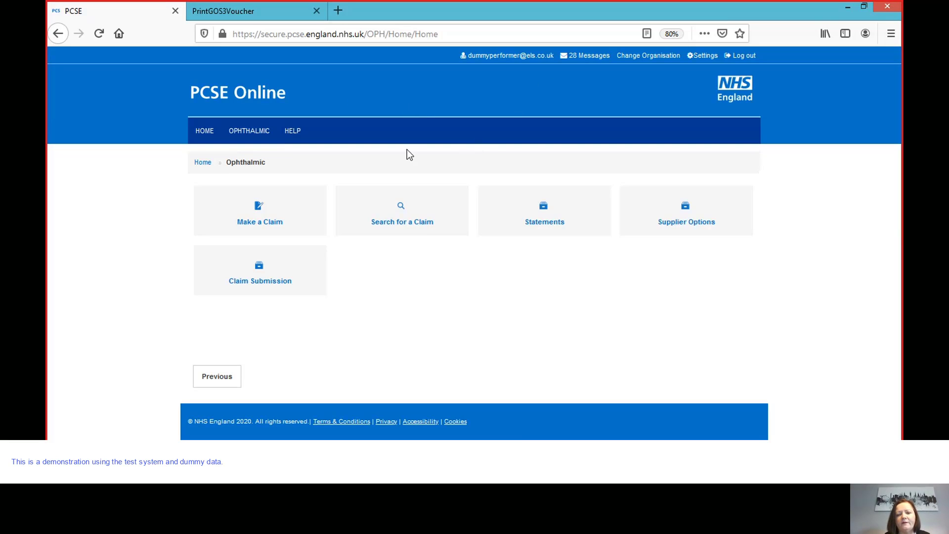
- Search Dummy Org ELS2 vouchers dated 21/09/2020 and open the second result
click(412, 209)
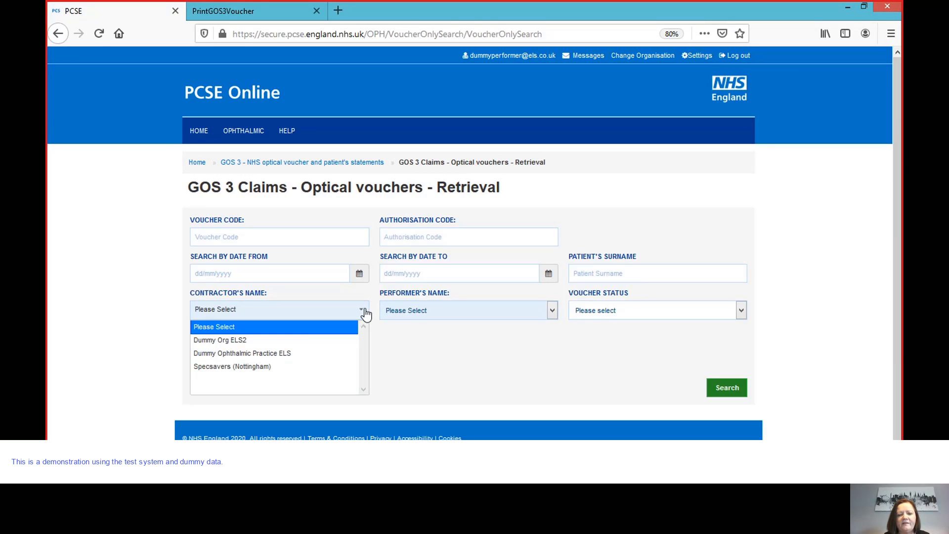
click(302, 341)
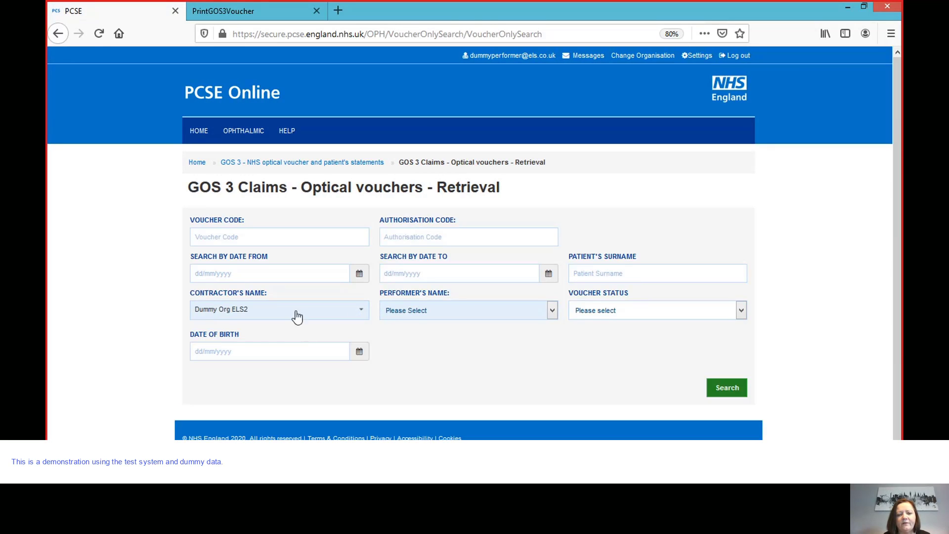
click(719, 389)
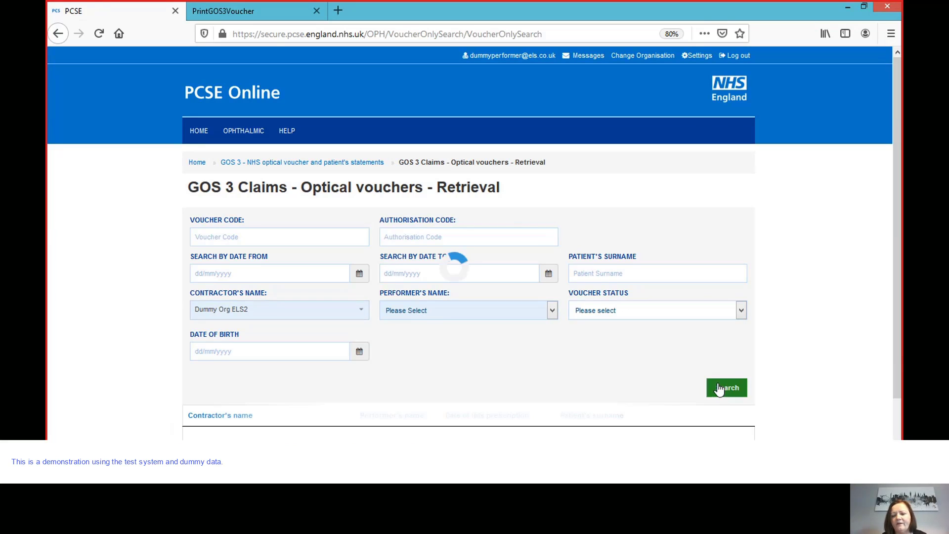
mouse_move(900, 325)
mouse_down()
mouse_move(897, 367)
mouse_move(898, 326)
mouse_up()
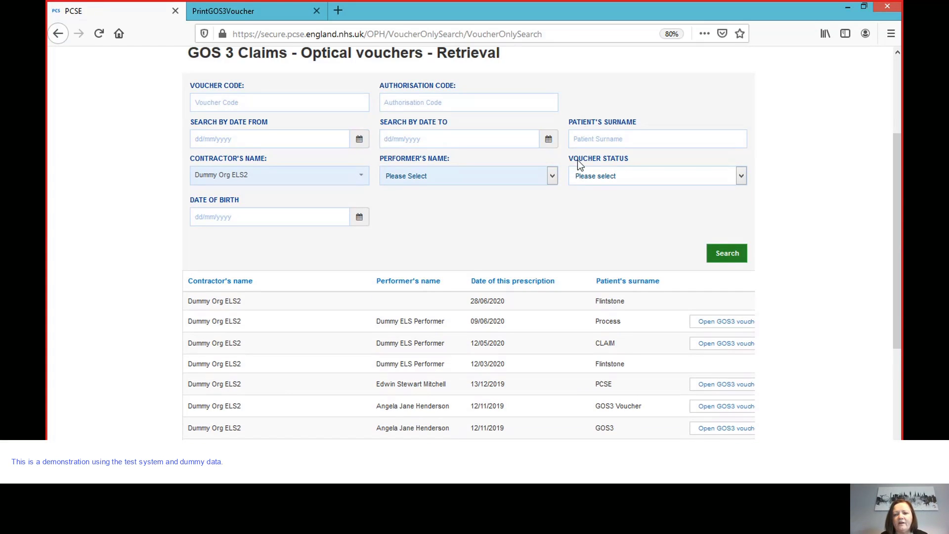
click(361, 143)
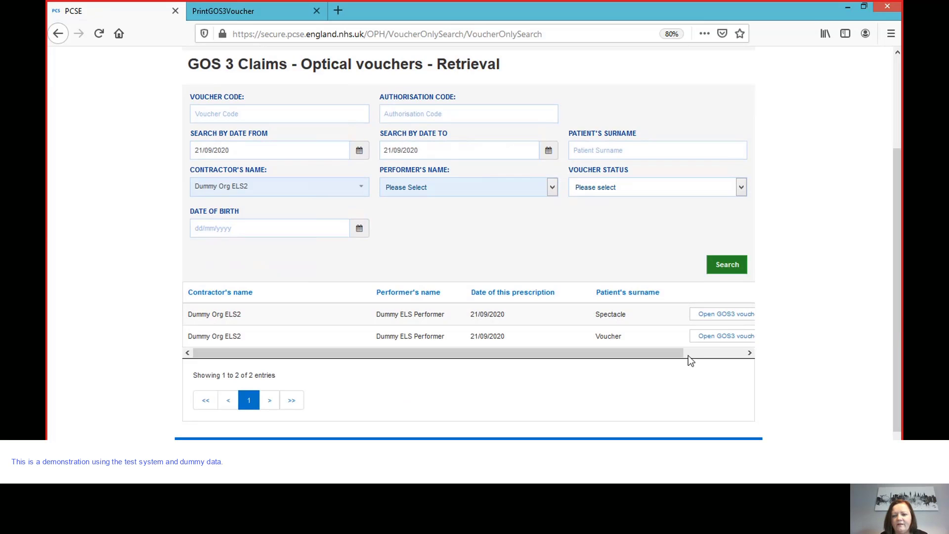
click(717, 340)
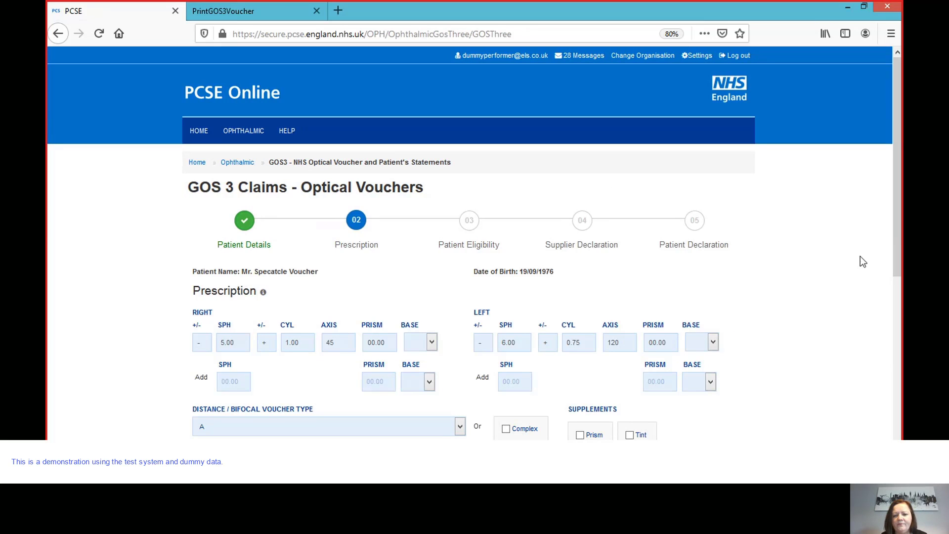
- Review the reopened voucher's prescription, type A and signature, checking the Prescription help
drag(895, 239, 899, 338)
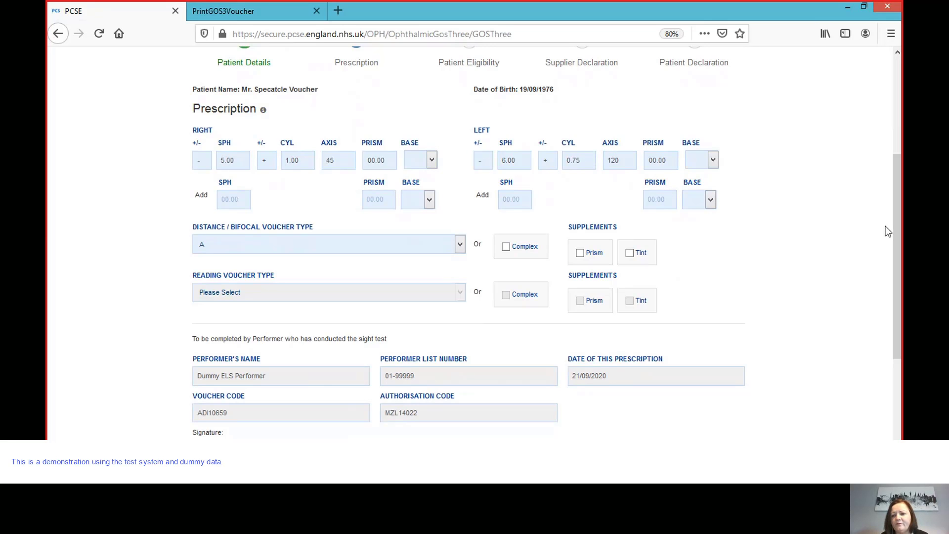
mouse_move(898, 234)
mouse_down()
mouse_move(898, 379)
mouse_move(897, 295)
mouse_move(897, 306)
mouse_up()
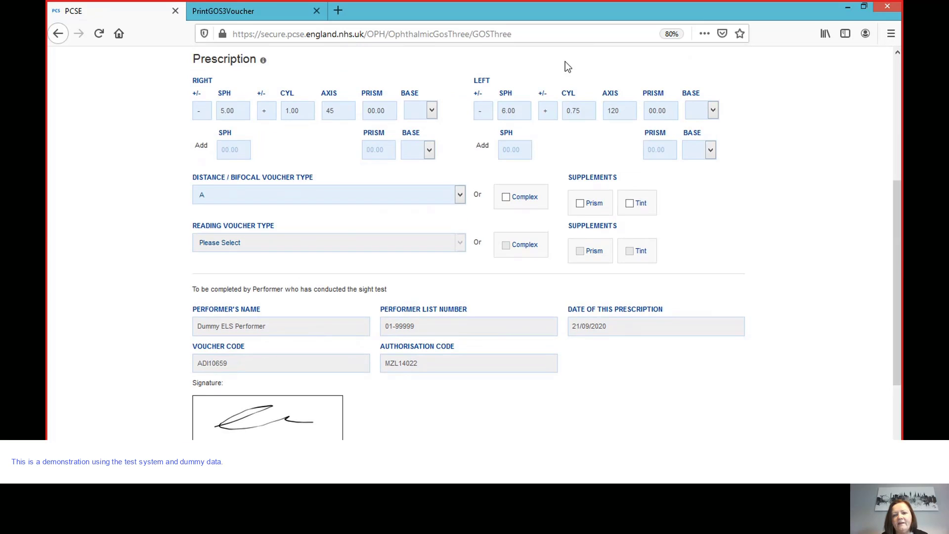
click(263, 59)
click(471, 112)
- Add a 2.00 reading add to both eyes and set reading voucher type A
click(229, 146)
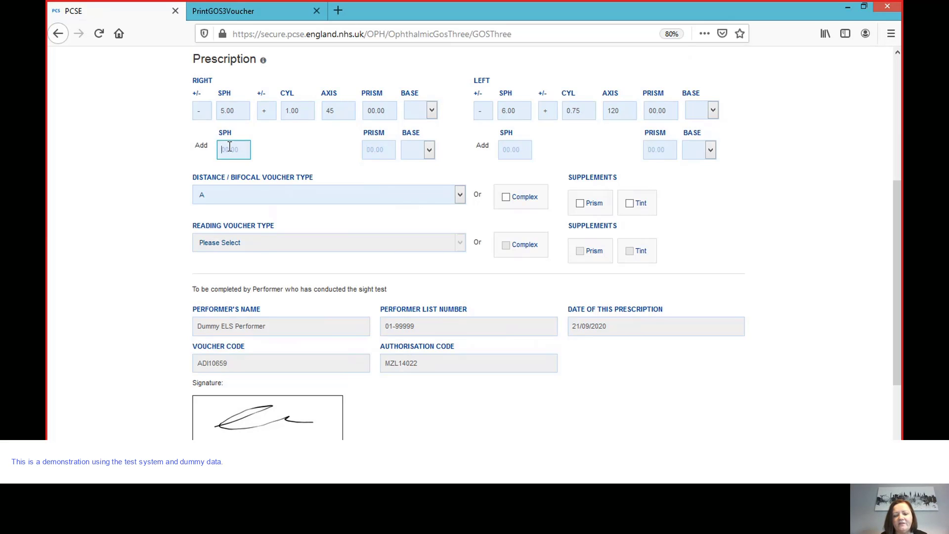
text(2.)
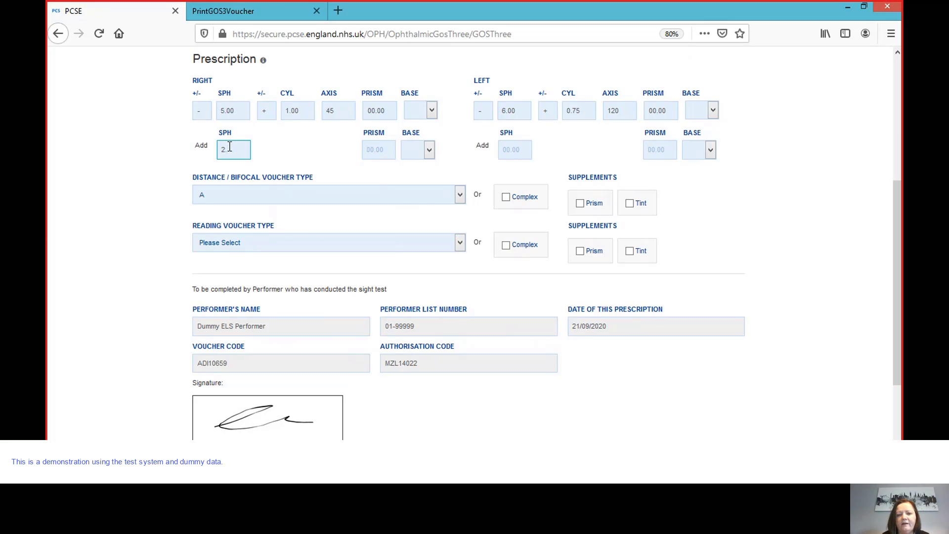
text(00)
click(511, 150)
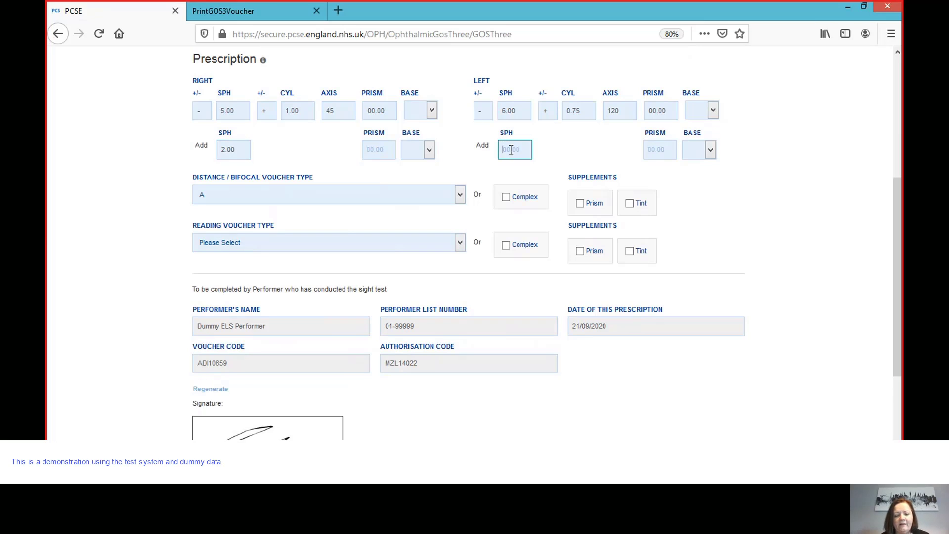
text(2.00)
click(463, 244)
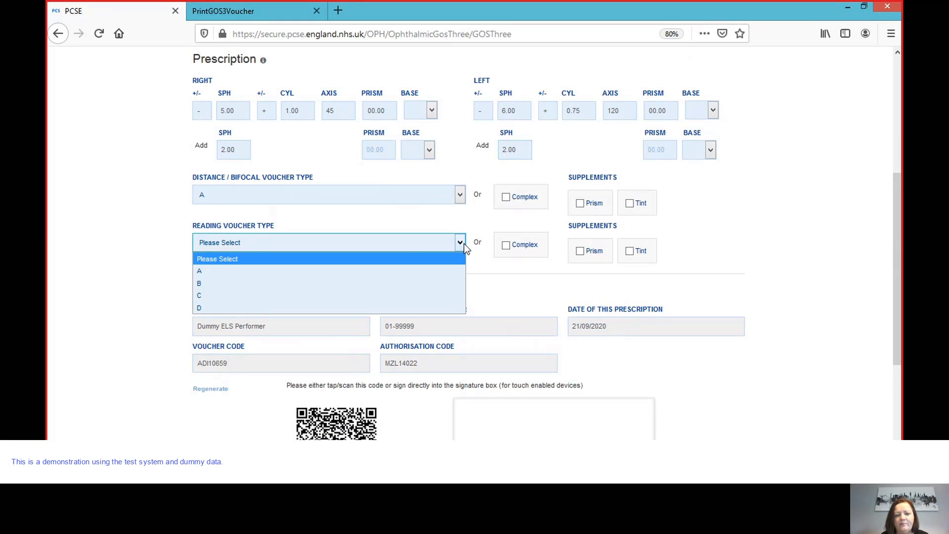
click(382, 272)
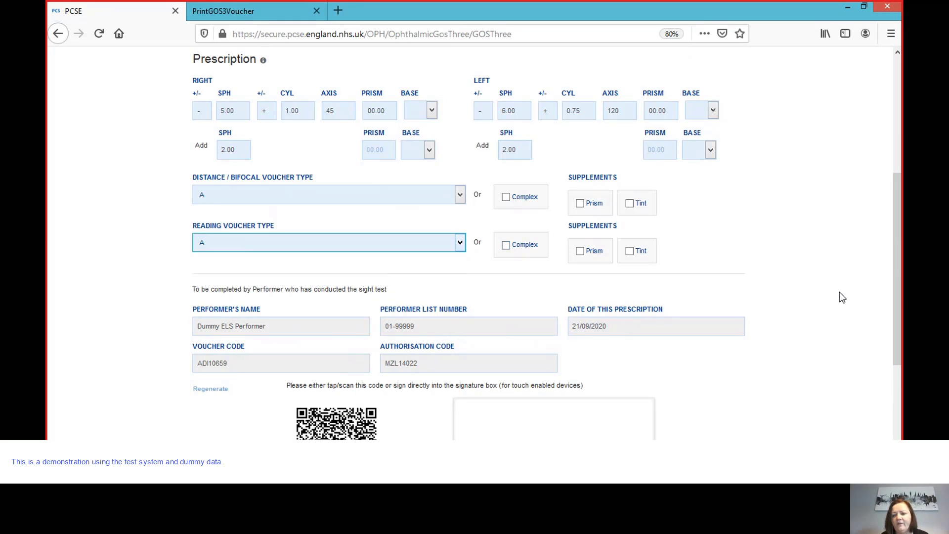
- Re-sign the updated voucher and create it again as a PDF
drag(900, 296, 901, 383)
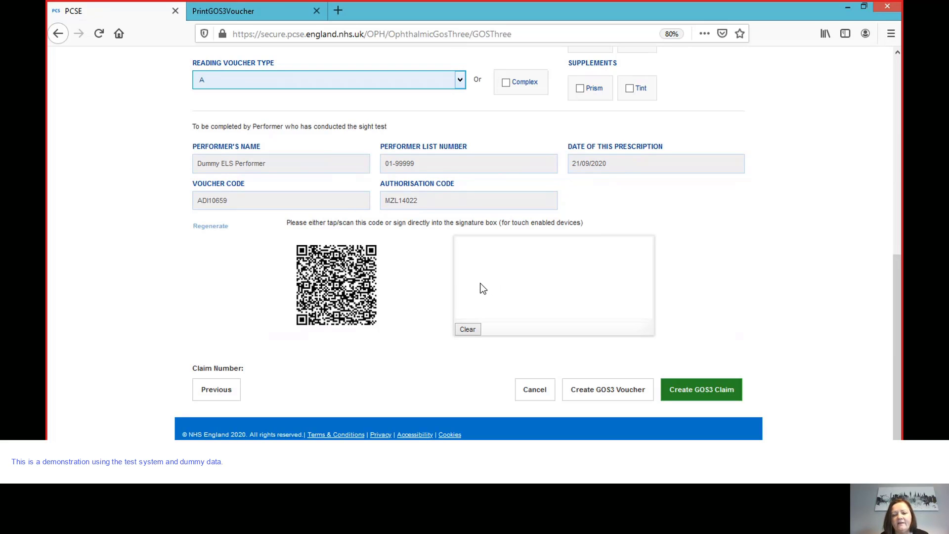
mouse_move(473, 289)
mouse_down()
mouse_move(494, 296)
mouse_move(619, 279)
mouse_up()
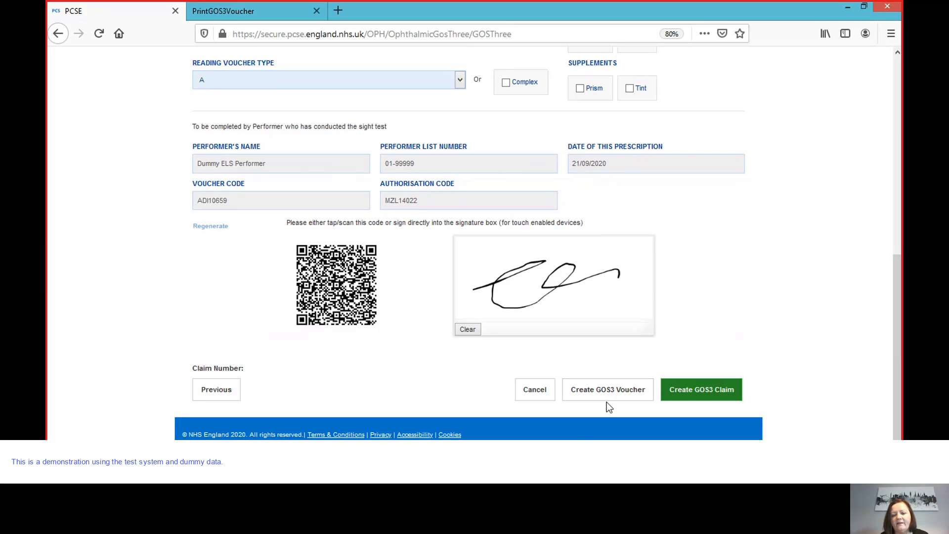
click(608, 389)
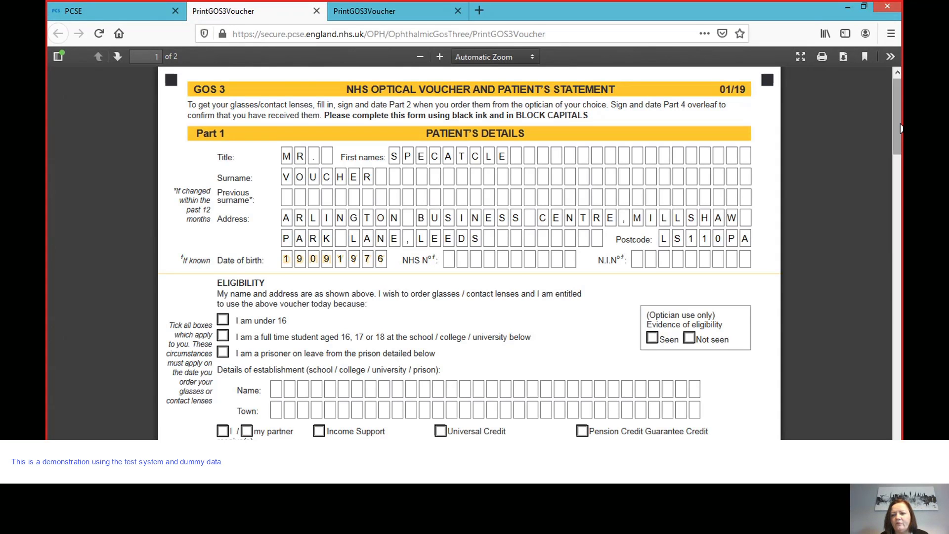
- Check the reissued PDF shows the 2.00 adds, then close the PrintGOS3Voucher tabs
drag(898, 138, 897, 303)
scroll(855, 303, down, 1)
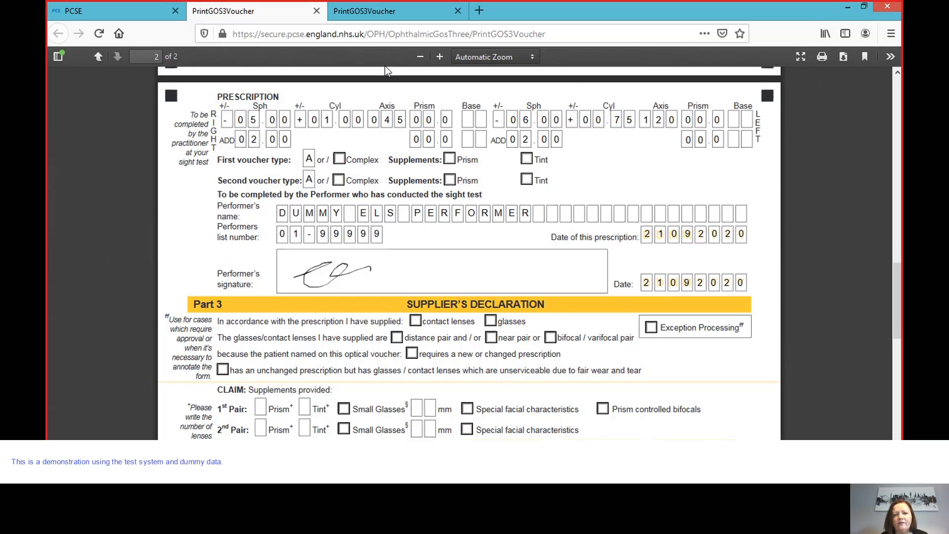
click(129, 7)
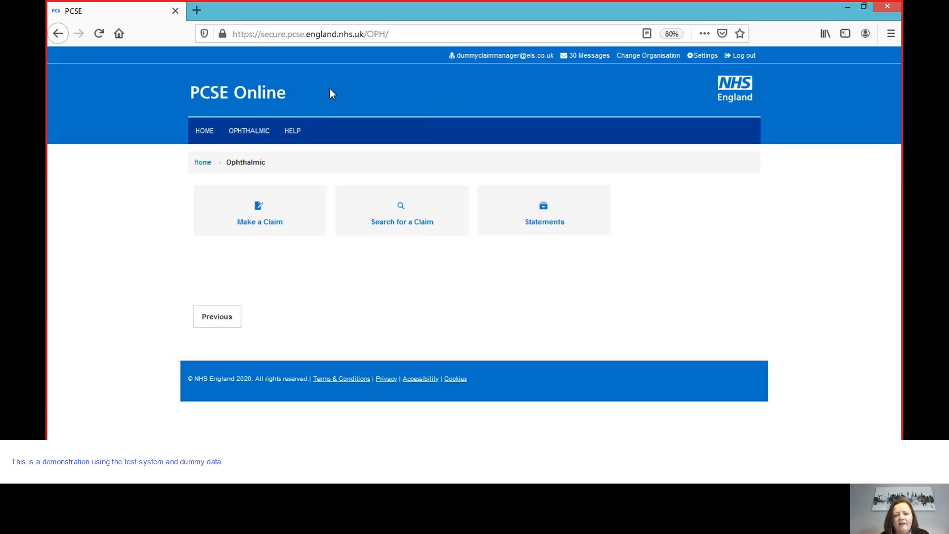
- Start a GOS 3 voucher search with Dummy Org ELS2 as the contractor
click(431, 217)
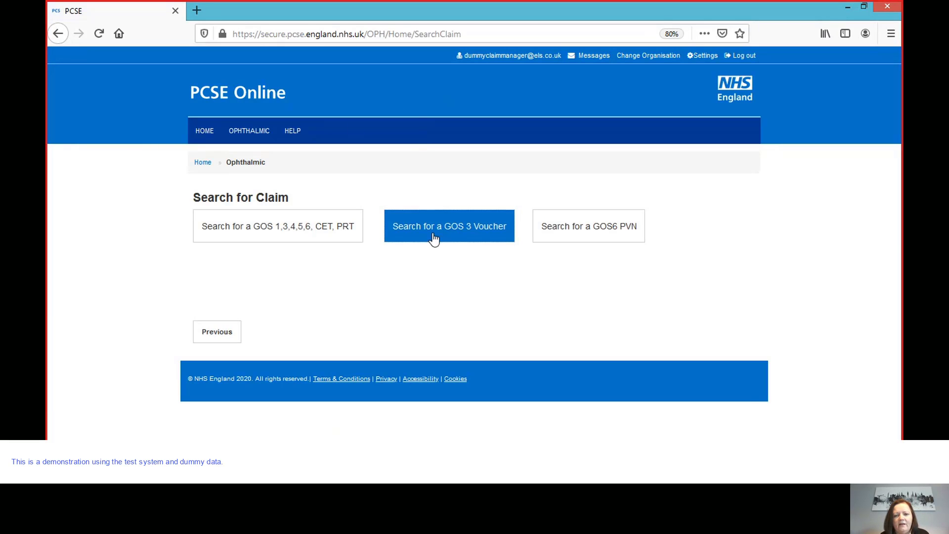
click(433, 236)
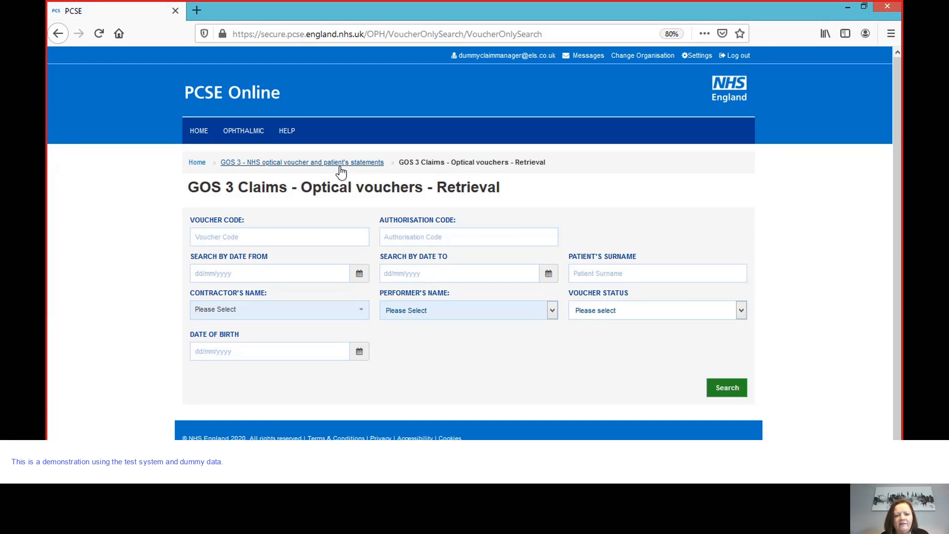
click(360, 315)
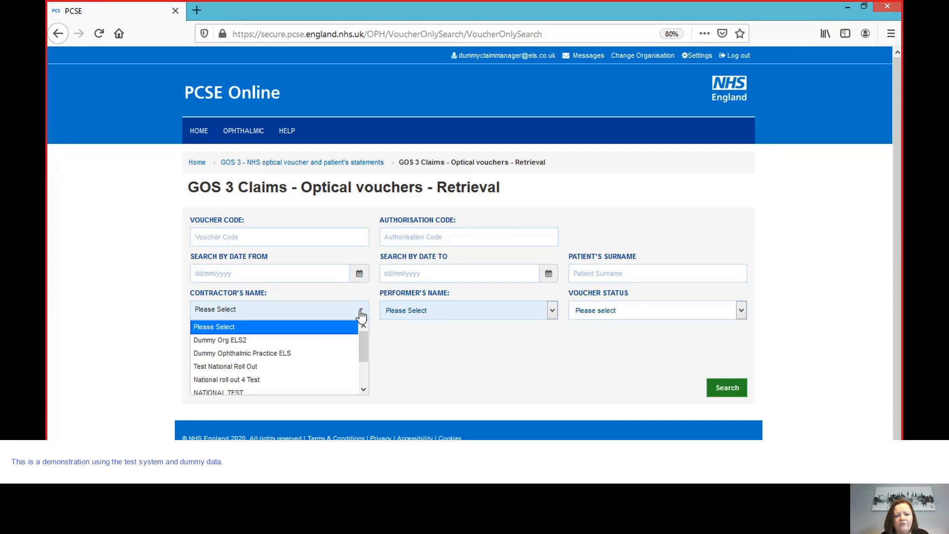
click(274, 339)
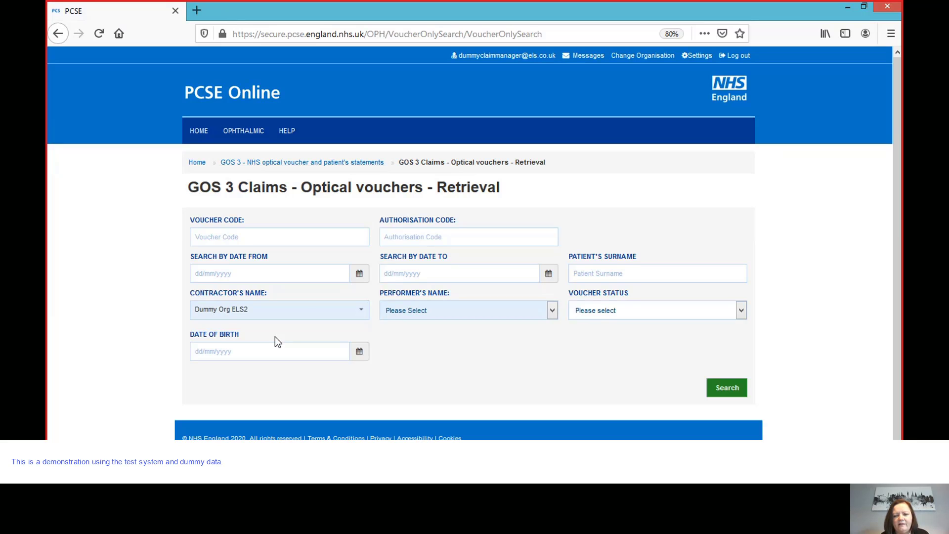
- Search by the patient's surname and open the single matching voucher
click(585, 274)
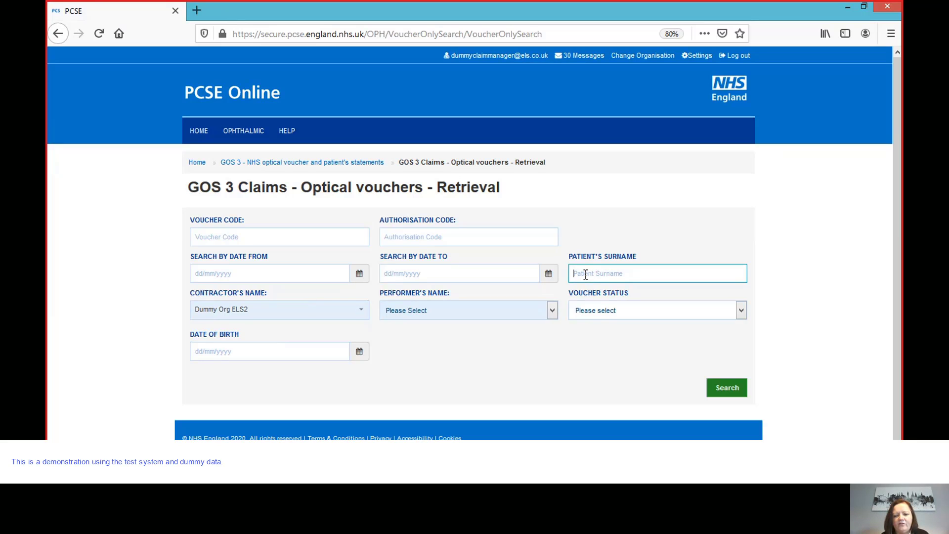
text(v)
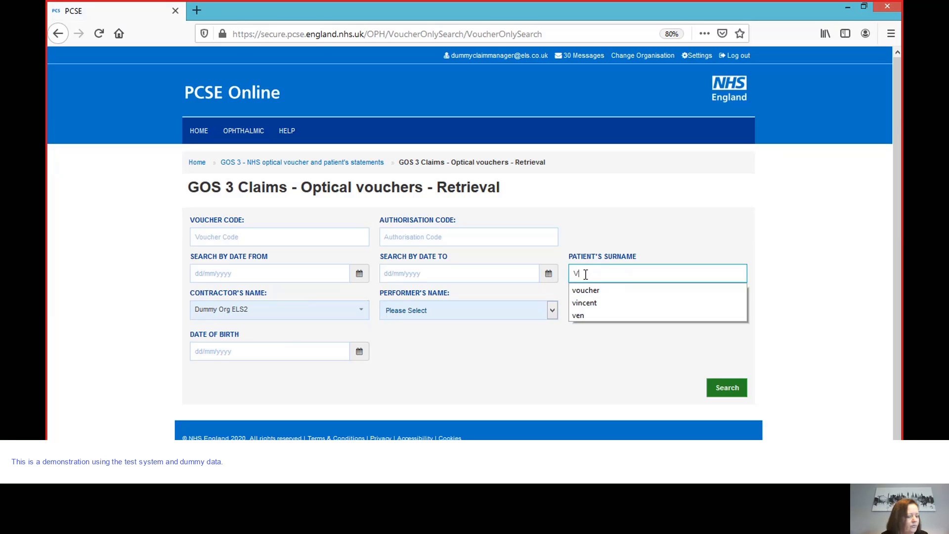
text(oc)
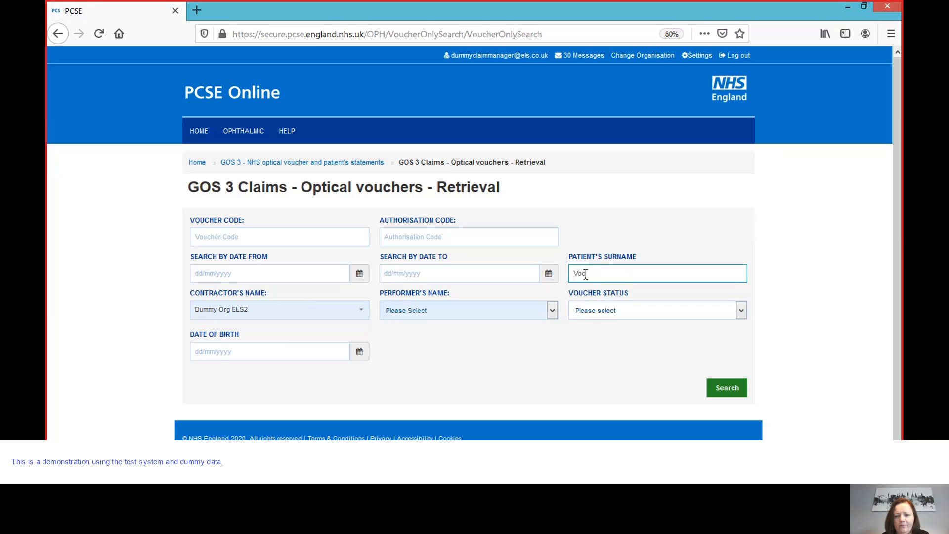
key(BackSpace)
text(ucher)
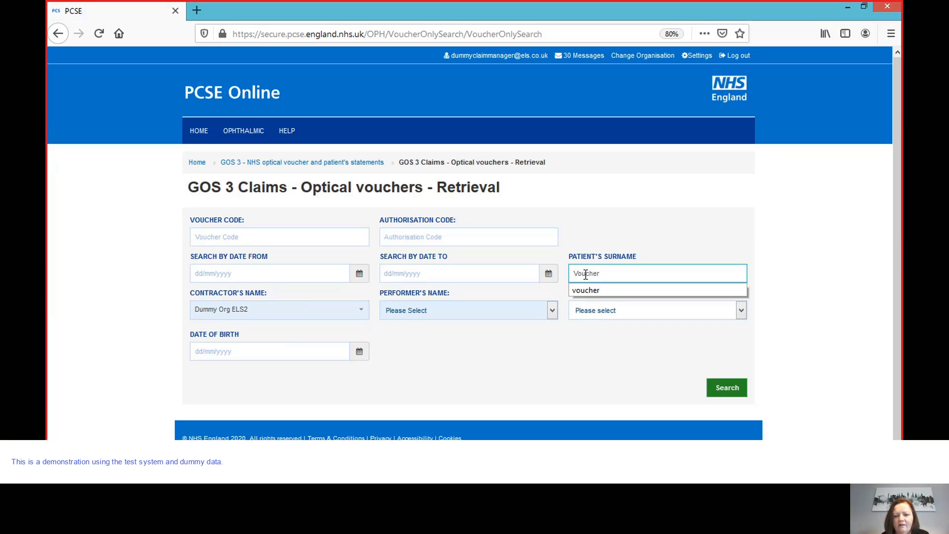
click(735, 394)
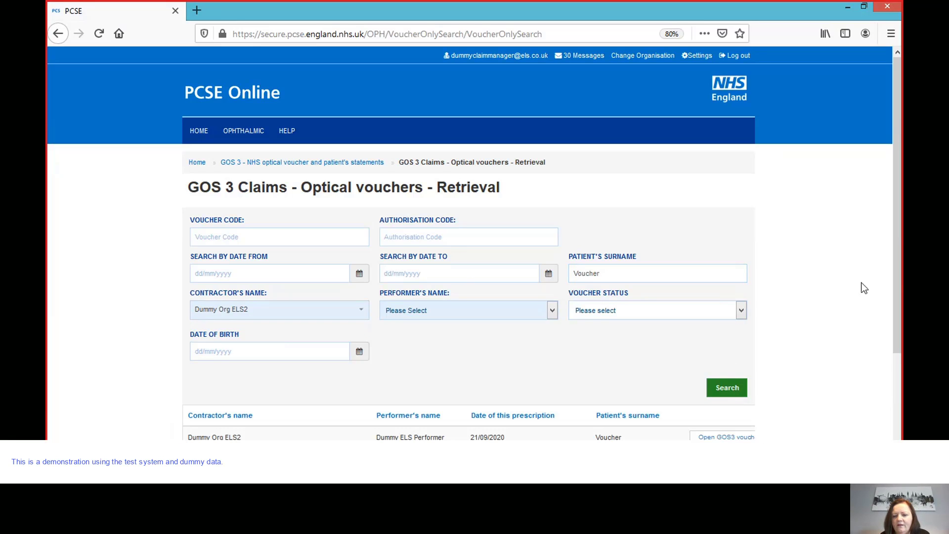
drag(897, 271, 899, 338)
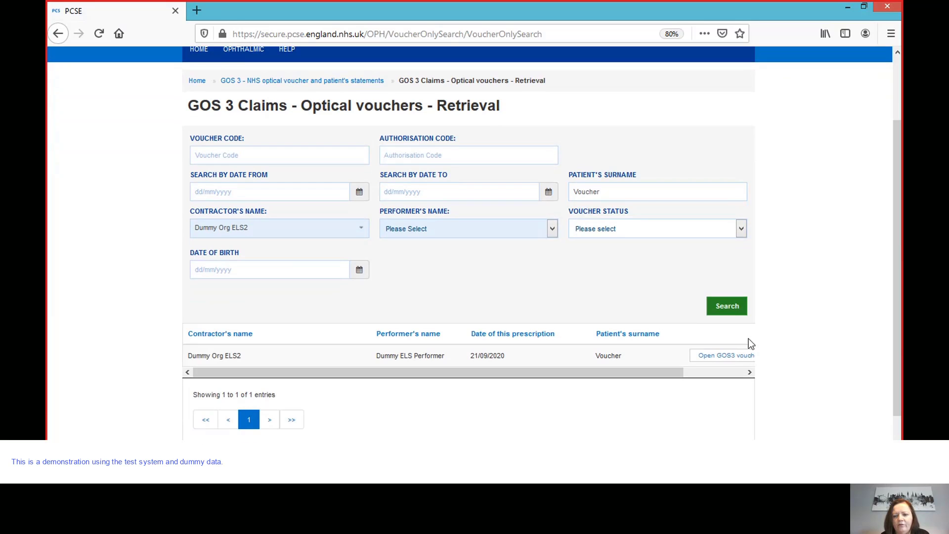
drag(673, 374, 702, 377)
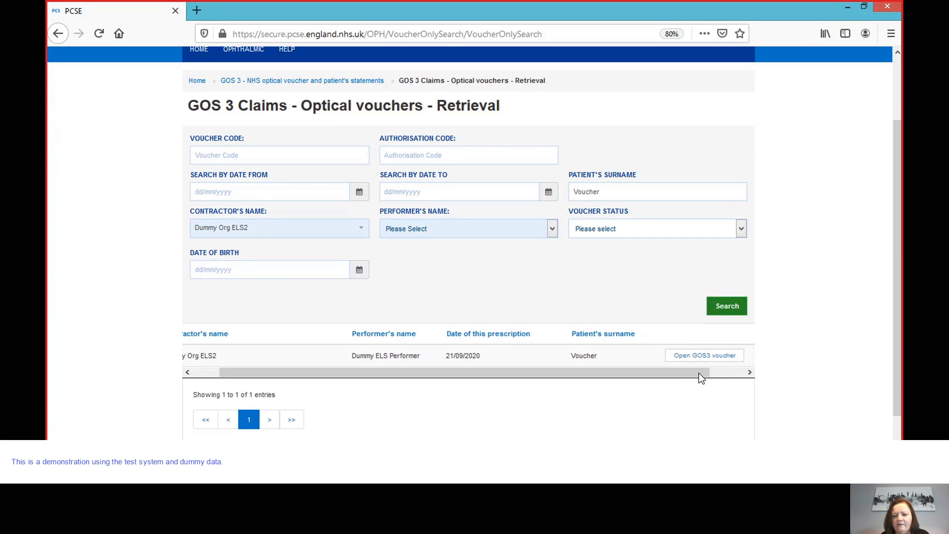
click(712, 357)
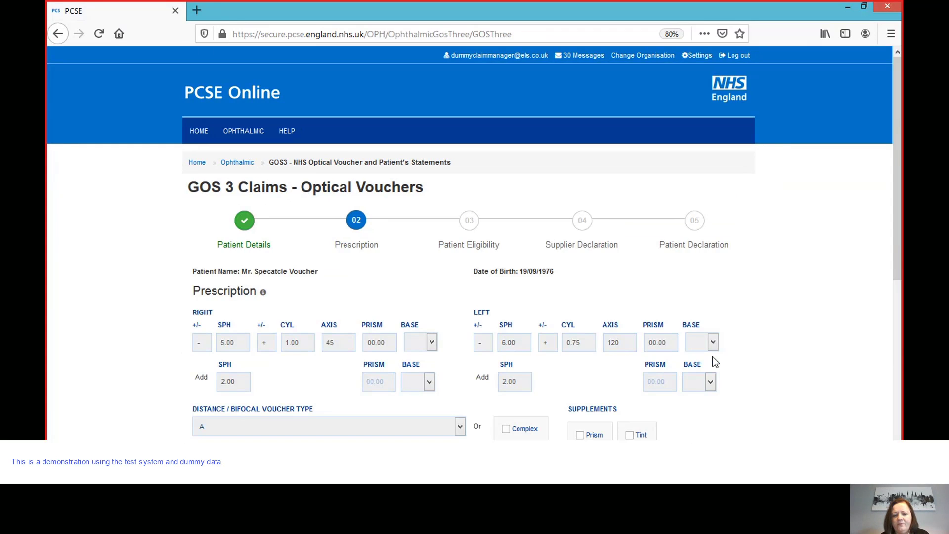
mouse_move(900, 151)
mouse_down()
mouse_move(899, 171)
mouse_move(898, 147)
mouse_up()
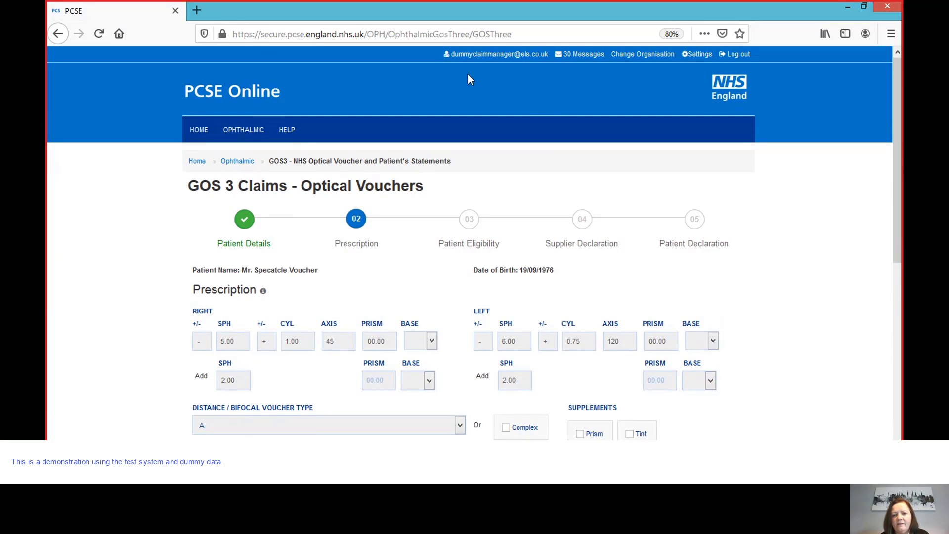
drag(897, 230, 899, 330)
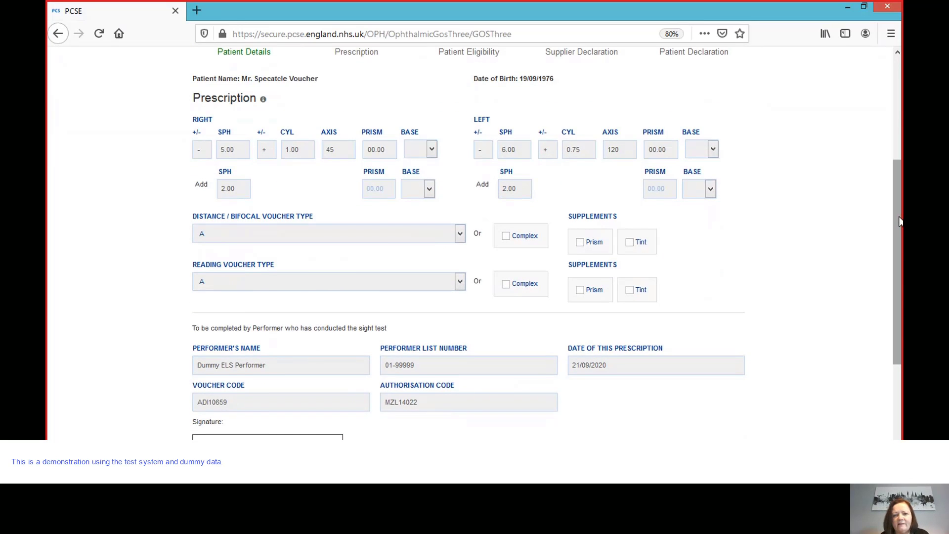
drag(898, 220, 897, 197)
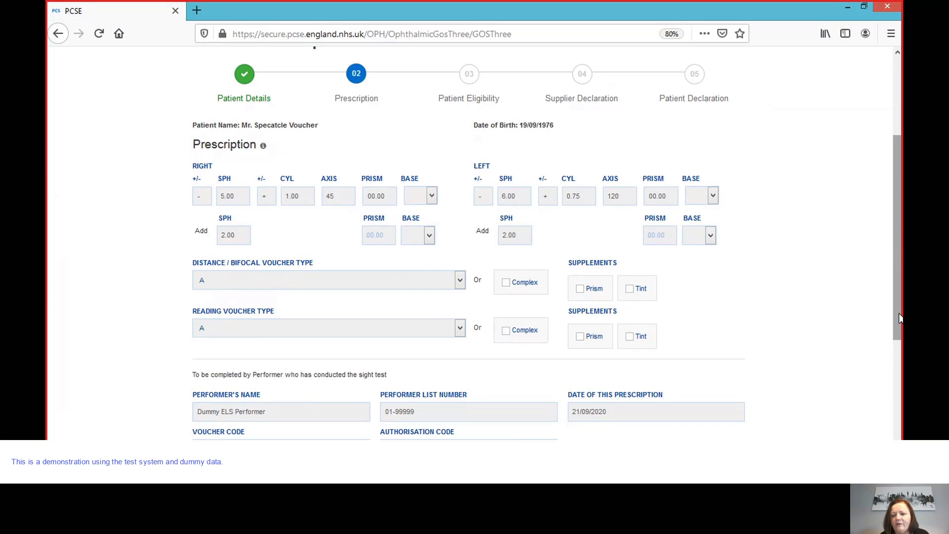
drag(899, 314, 899, 398)
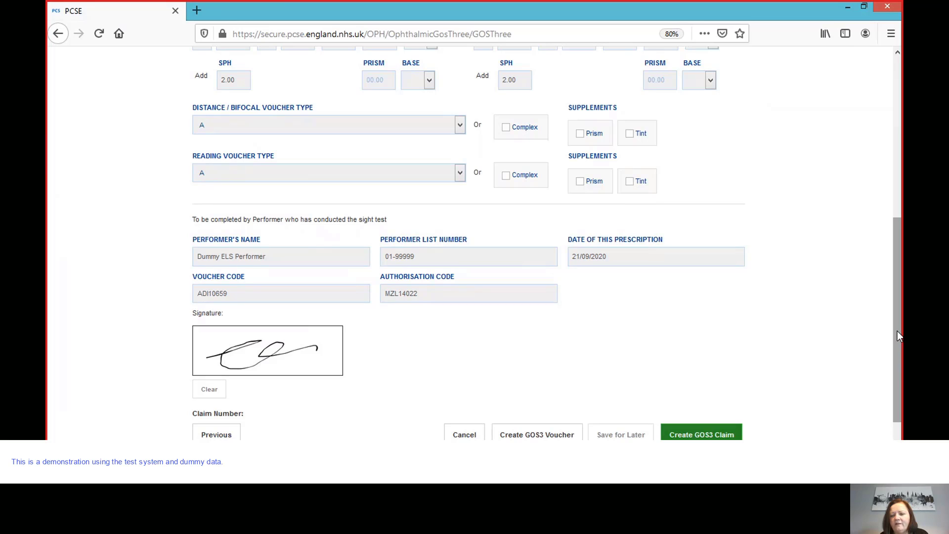
drag(899, 336, 899, 356)
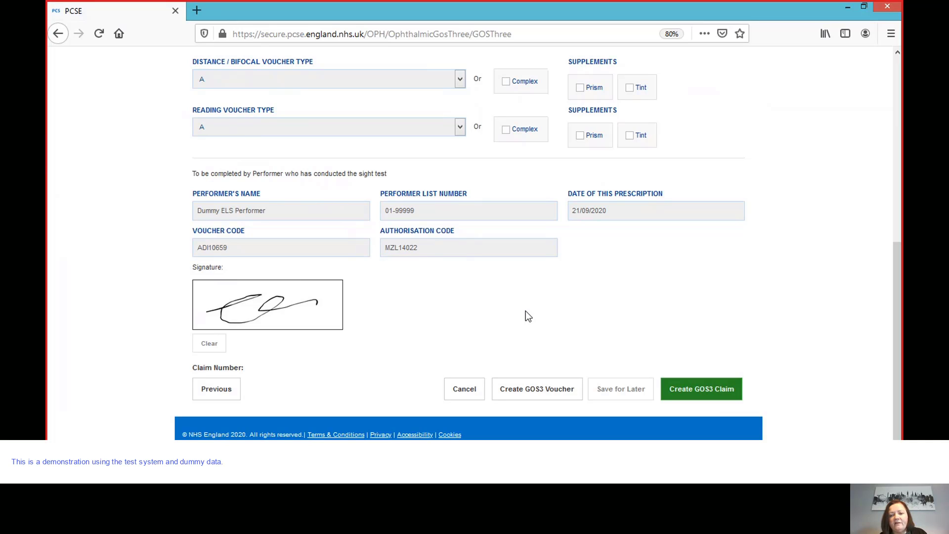
- Create the GOS3 claim and record evidence Not seen, patient receiving Income Support
click(723, 396)
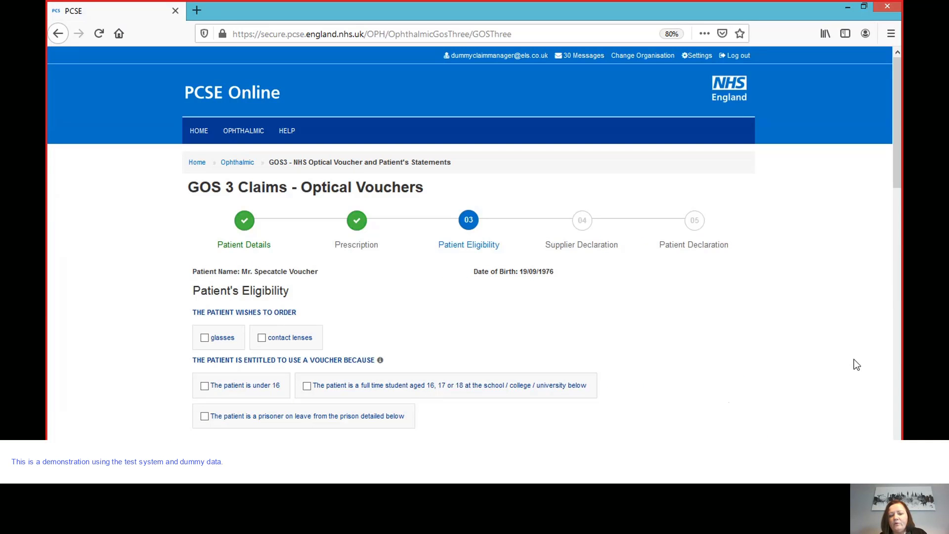
drag(896, 161, 897, 225)
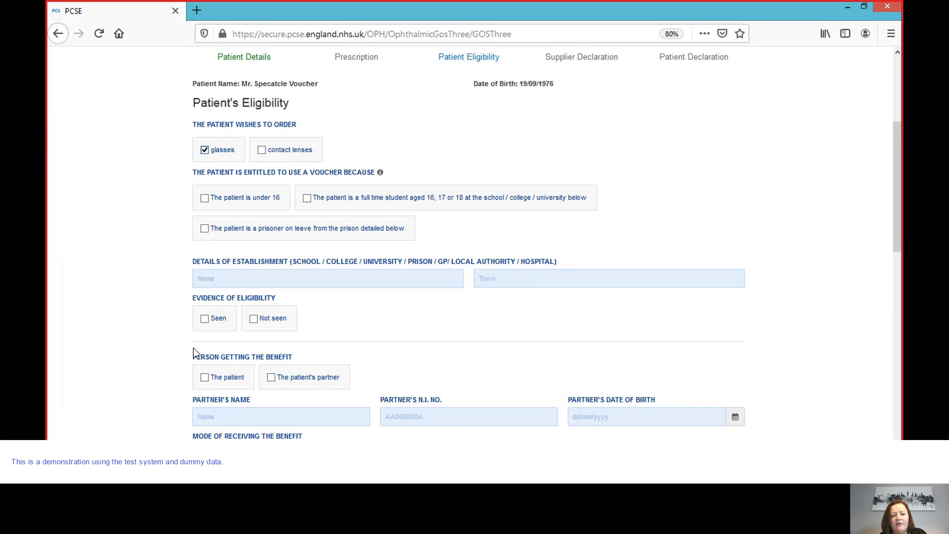
click(253, 319)
click(204, 377)
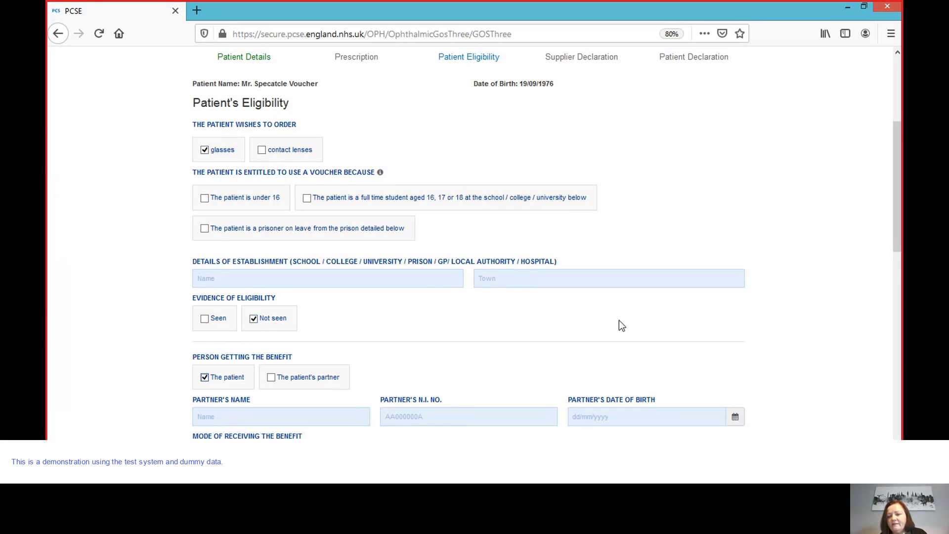
drag(898, 244, 897, 311)
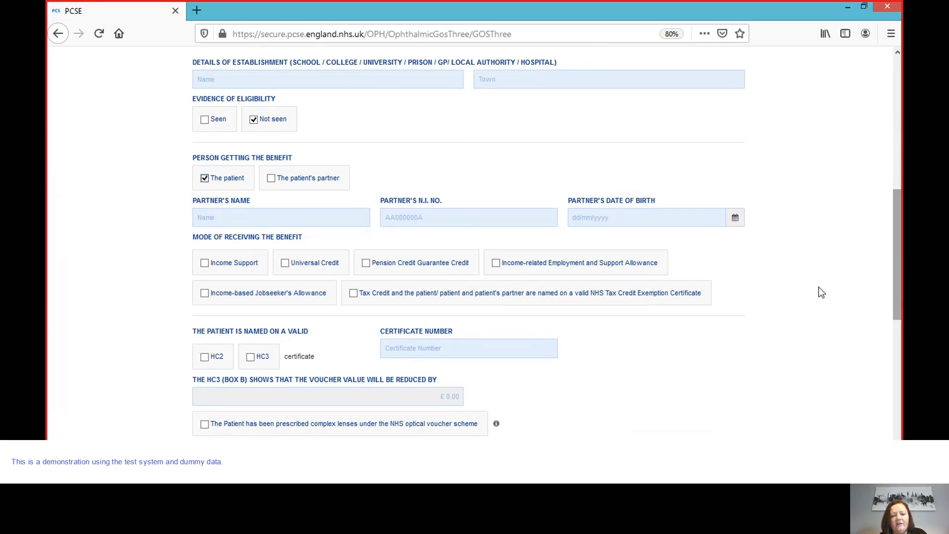
click(207, 265)
drag(897, 247, 898, 347)
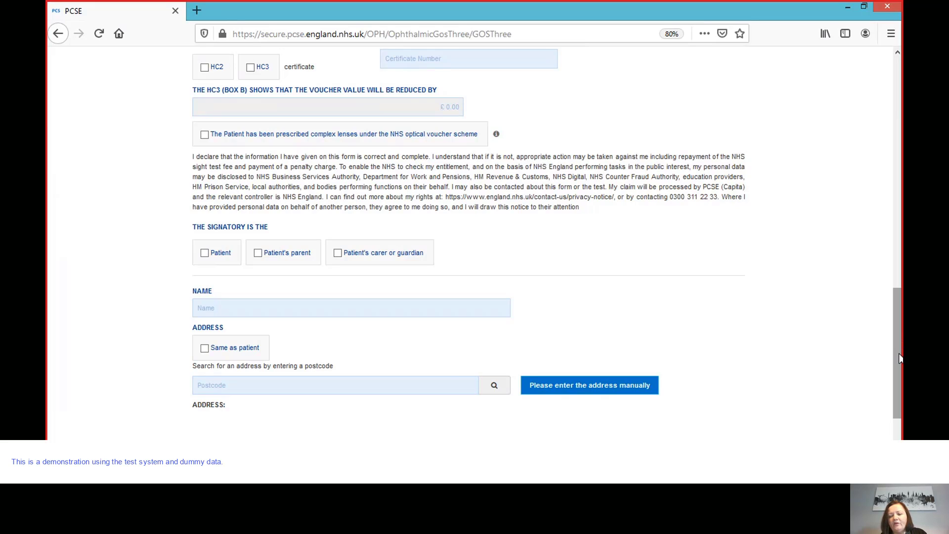
scroll(899, 359, down, 2)
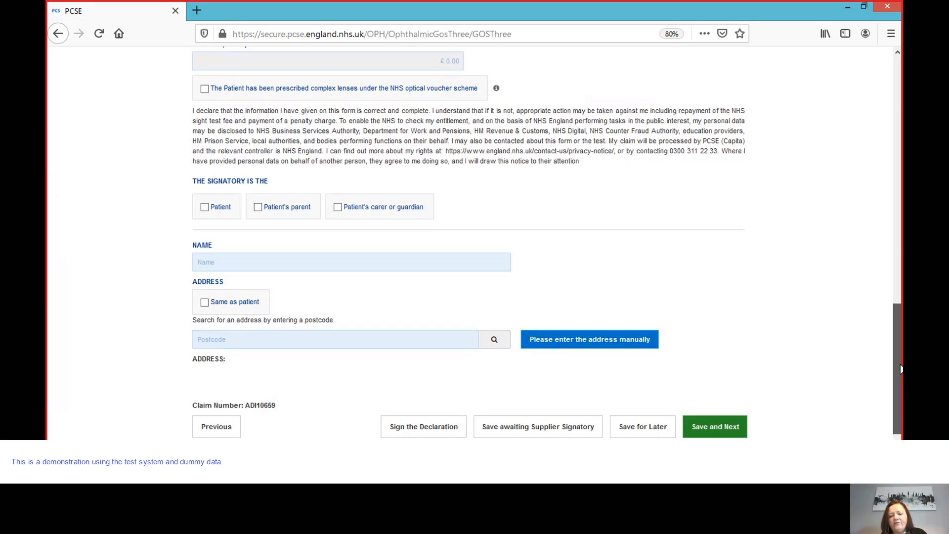
drag(900, 368, 899, 376)
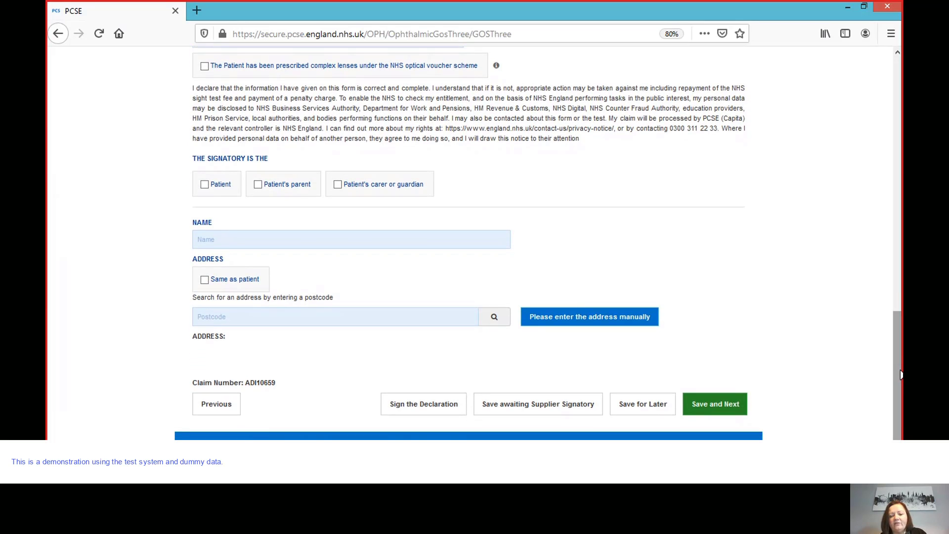